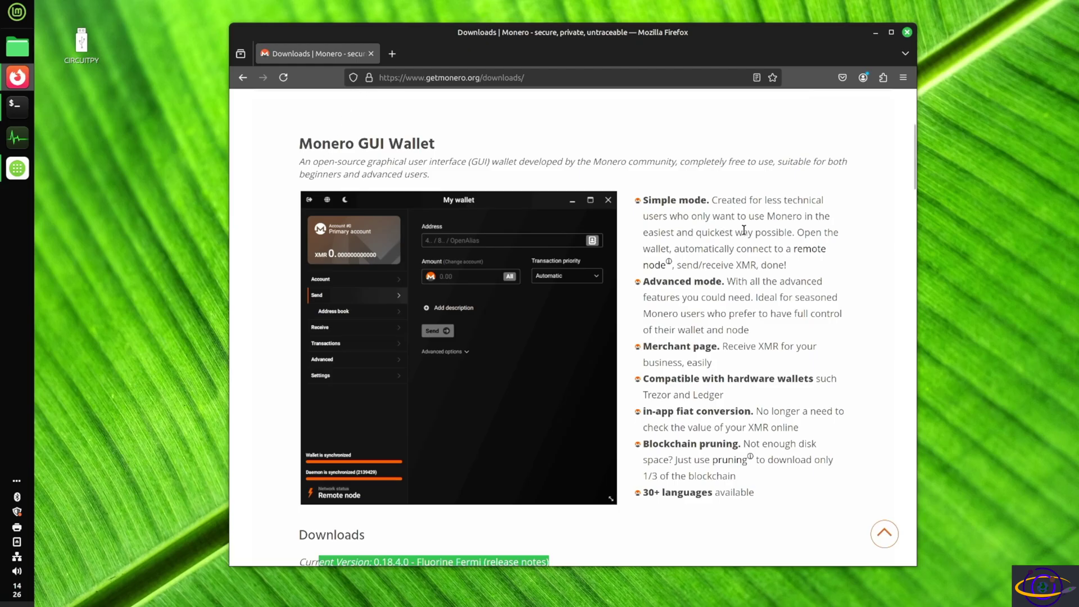
Download the Linux 64-bit Monero GUI wallet v0.18.4.0 archive from getmonero.org's Downloads section.
scroll(745, 234, "down", 5)
scroll(749, 234, "up", 10)
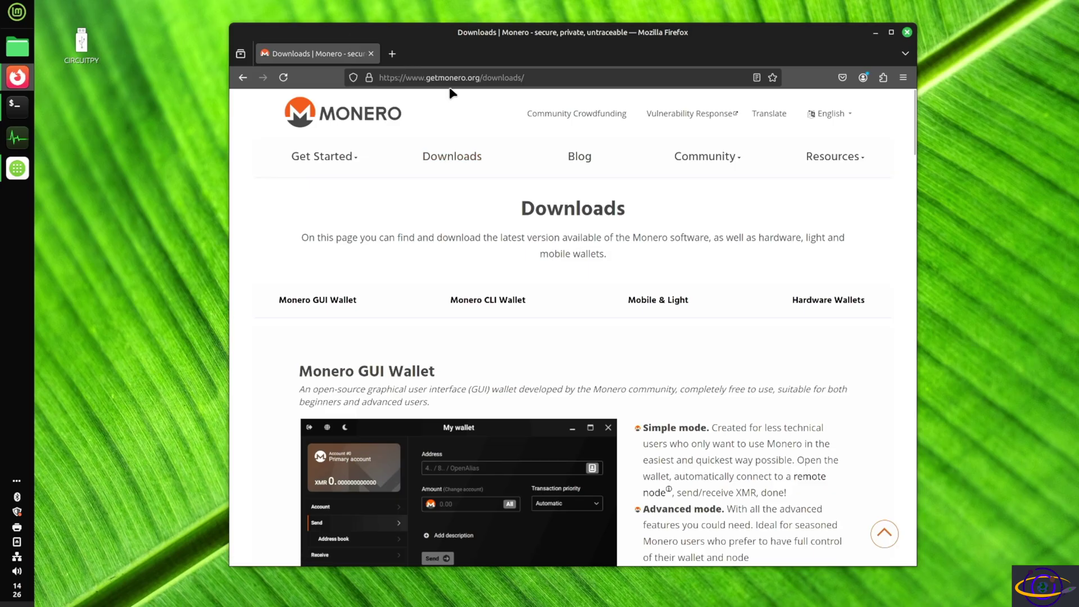
left_click(494, 155)
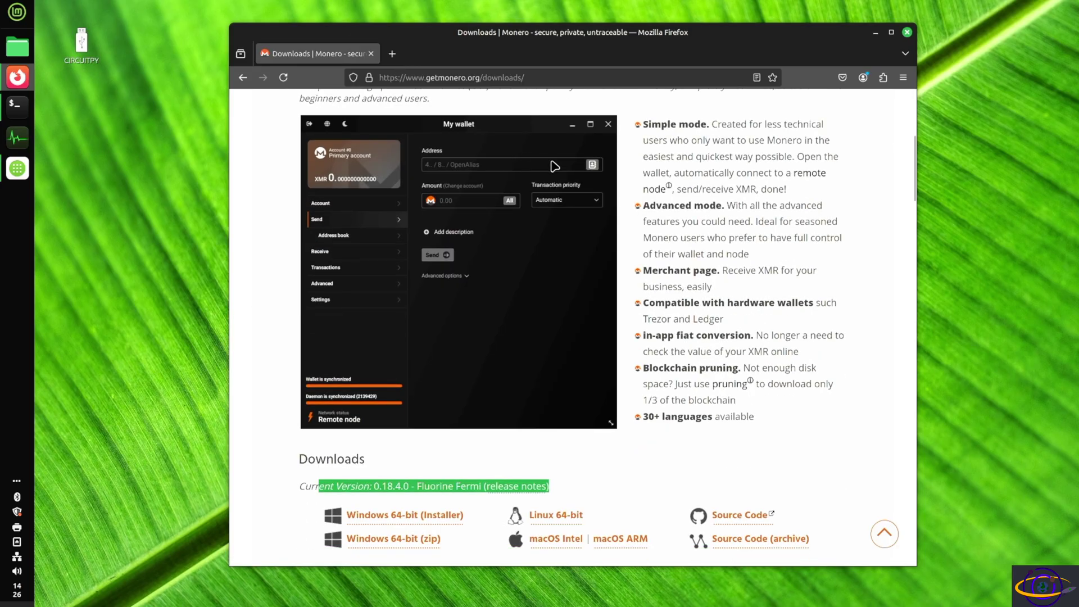
scroll(429, 350, "down", 3)
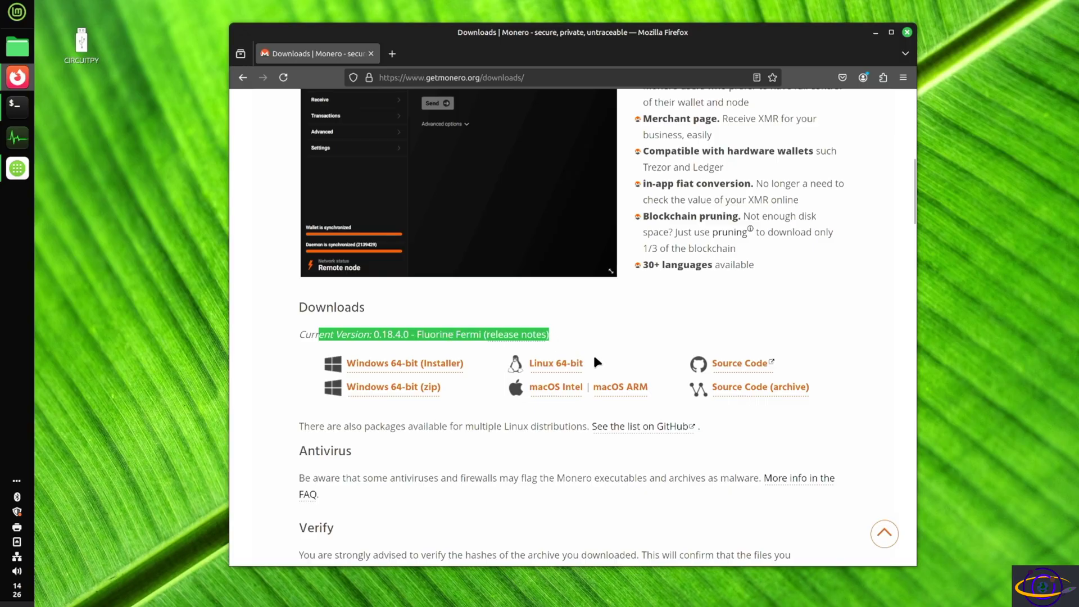
left_click(576, 373)
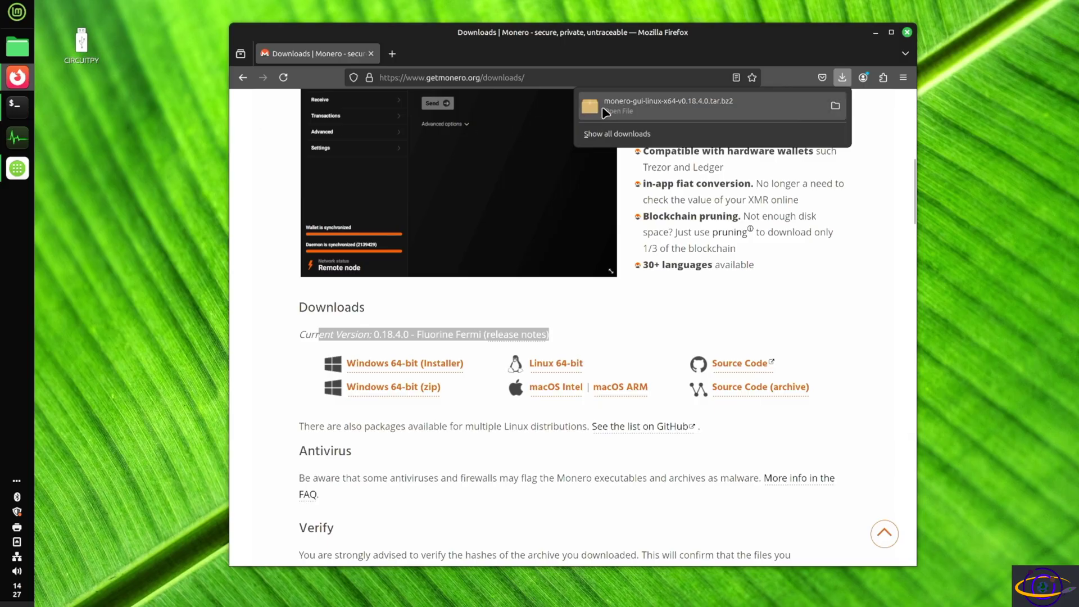
Open the downloaded archive and extract the monero-gui-v0.18.4.0 folder into Home.
left_click(644, 105)
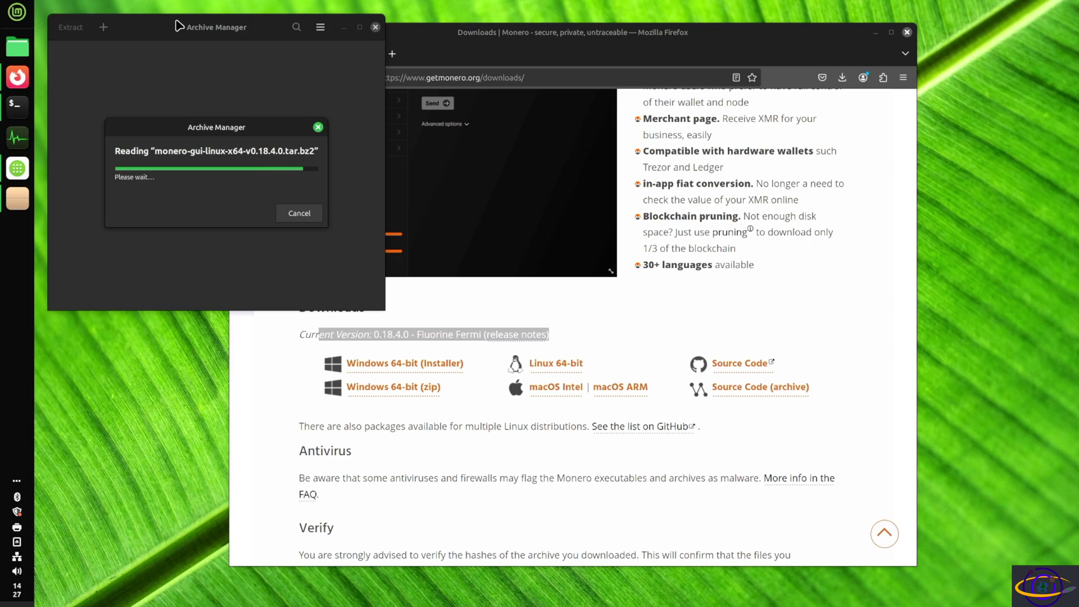
right_click(17, 48)
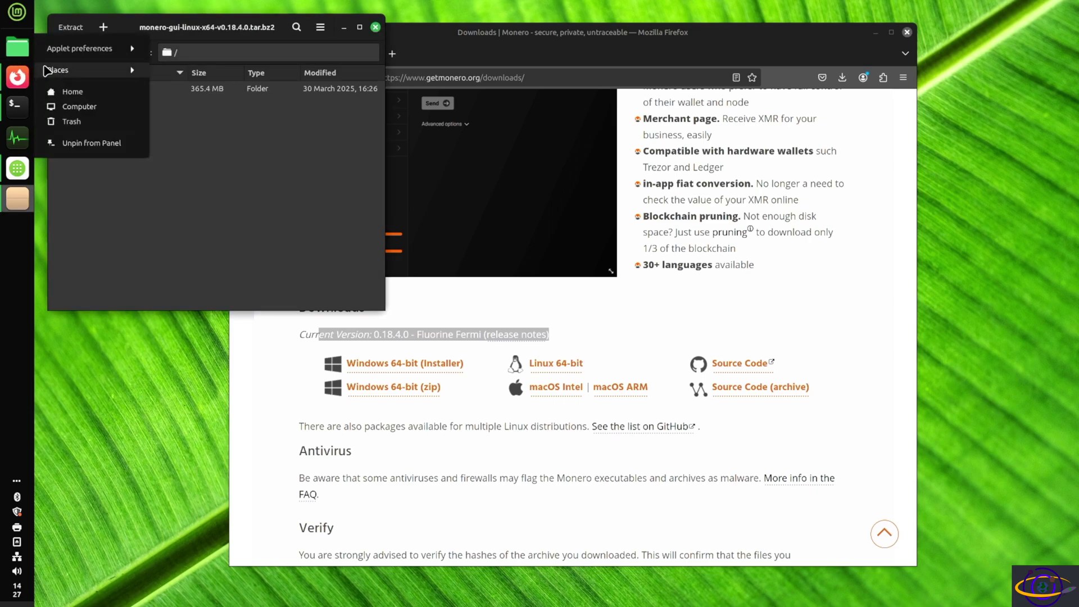
left_click(72, 91)
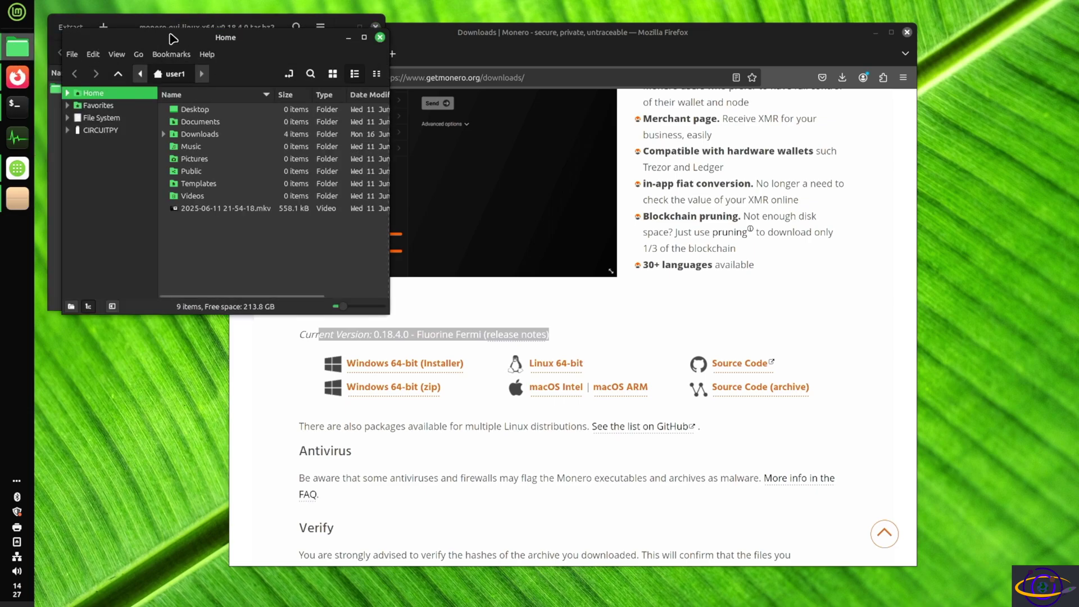
left_click_drag(173, 39, 617, 40)
left_click(102, 93)
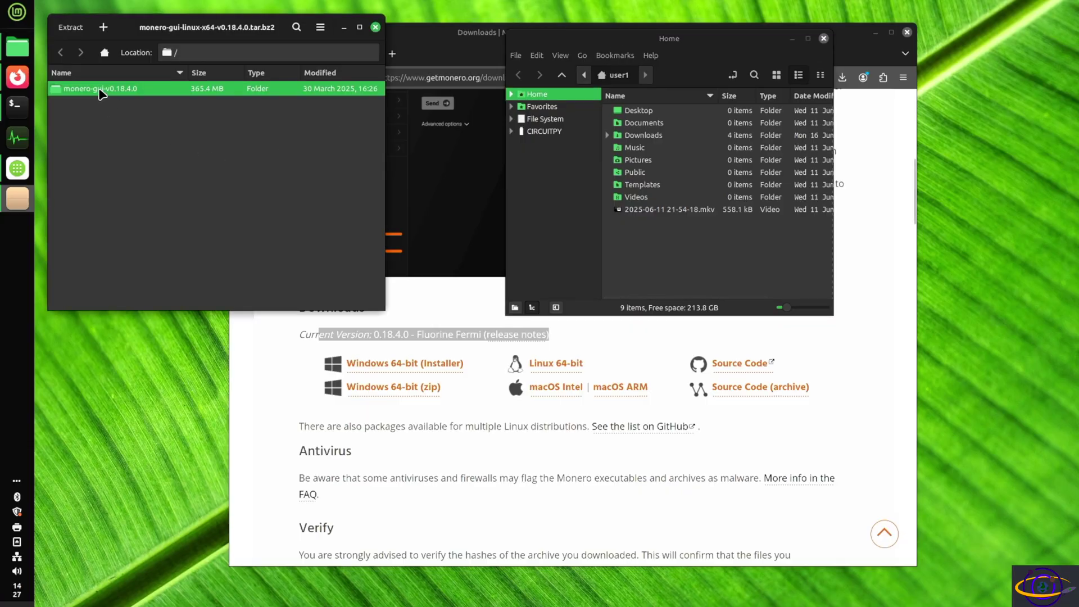
left_click_drag(99, 90, 672, 261)
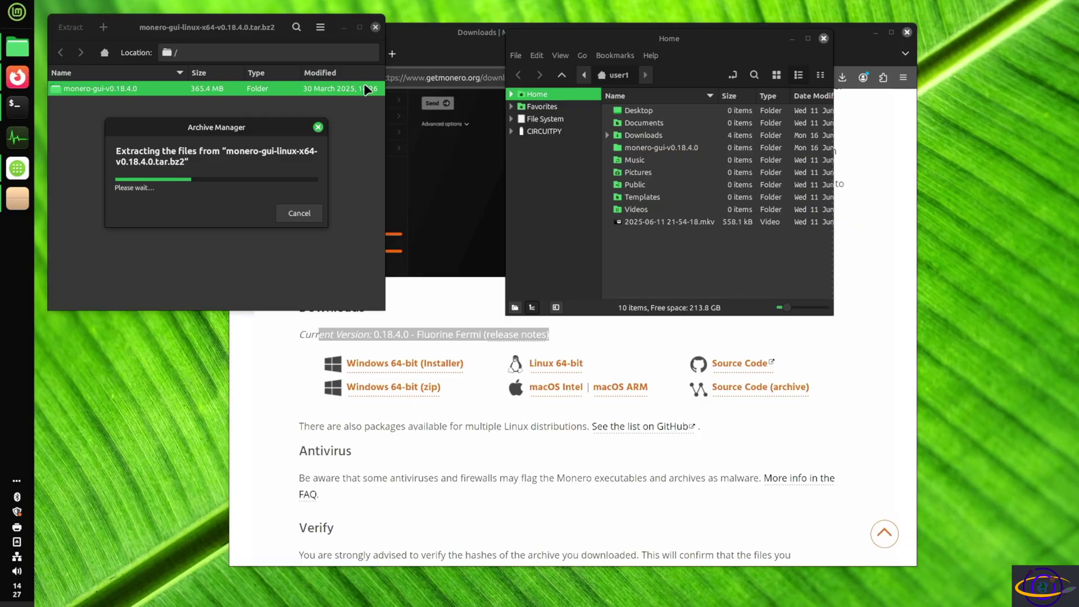
Minimize Firefox and close the leftover software manager window.
left_click(268, 393)
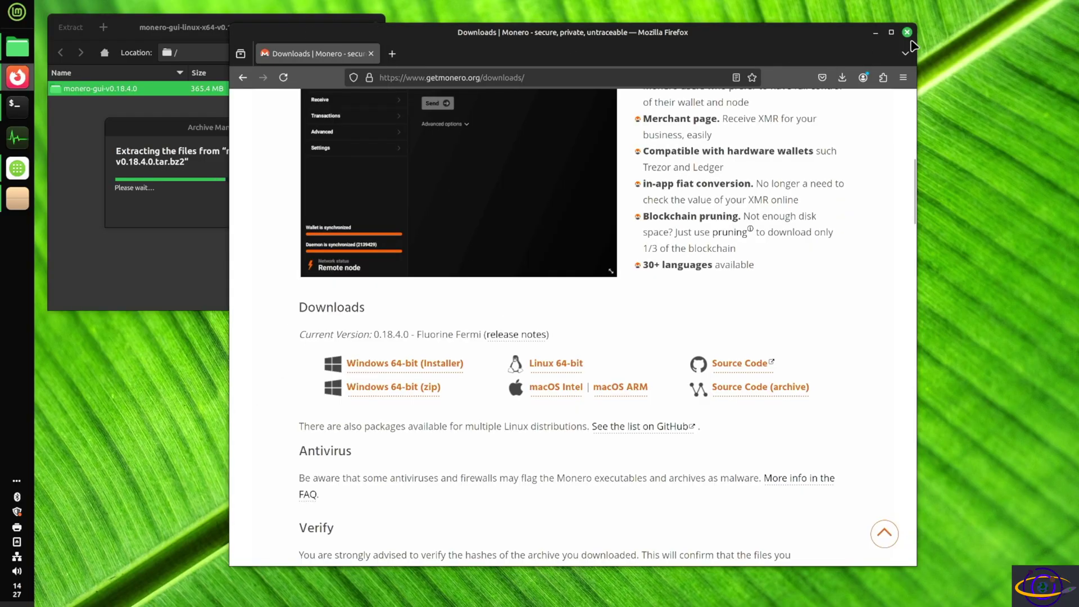
left_click(875, 32)
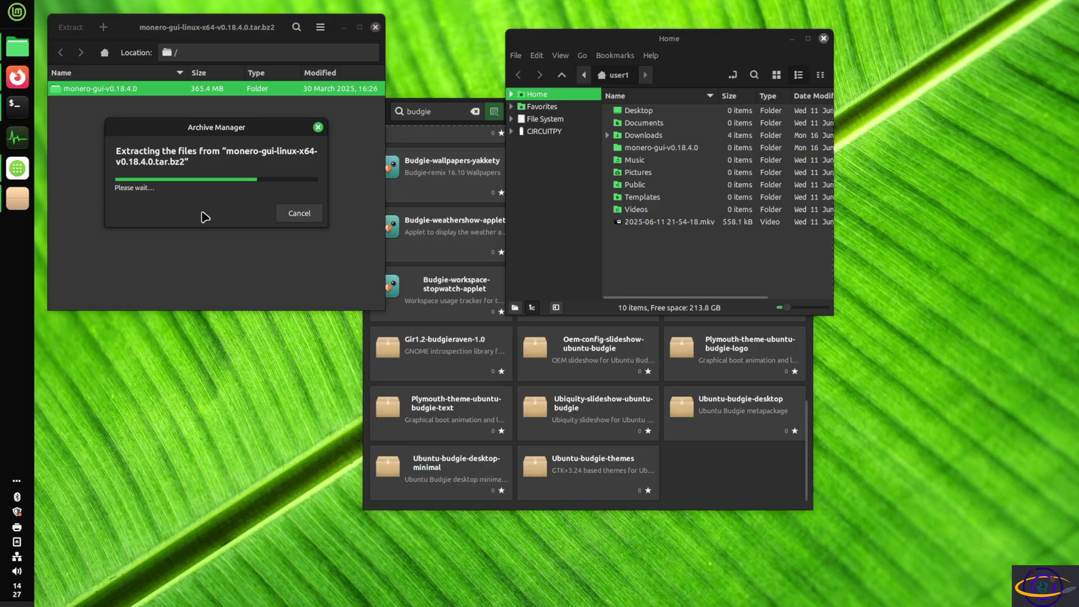
left_click(462, 102)
left_click(807, 113)
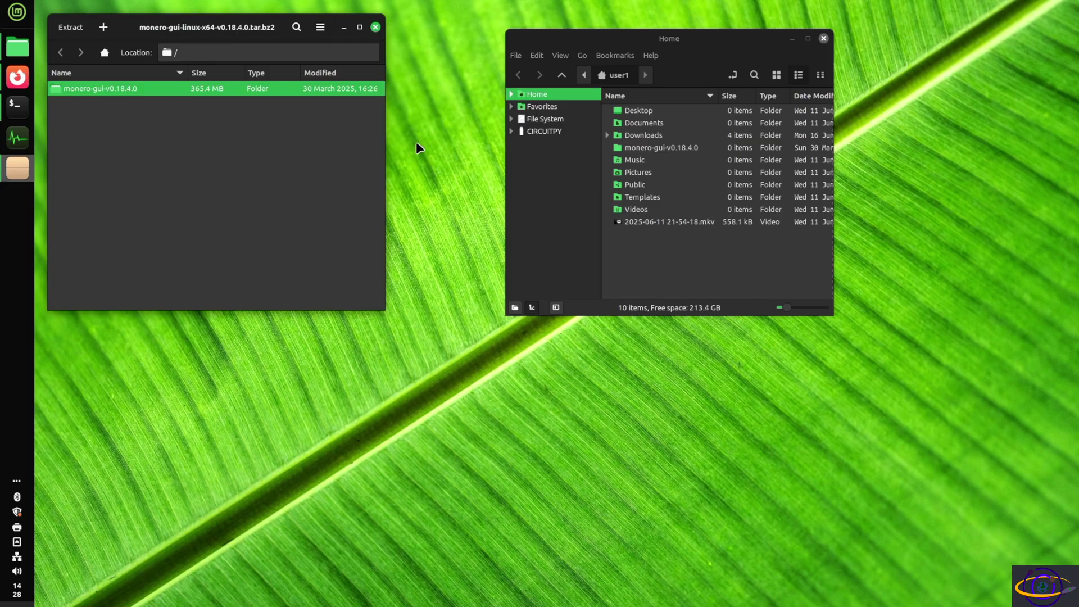
Close Archive Manager and open the extracted monero-gui-v0.18.4.0 folder, enlarged to show all files.
left_click(375, 27)
double_click(653, 148)
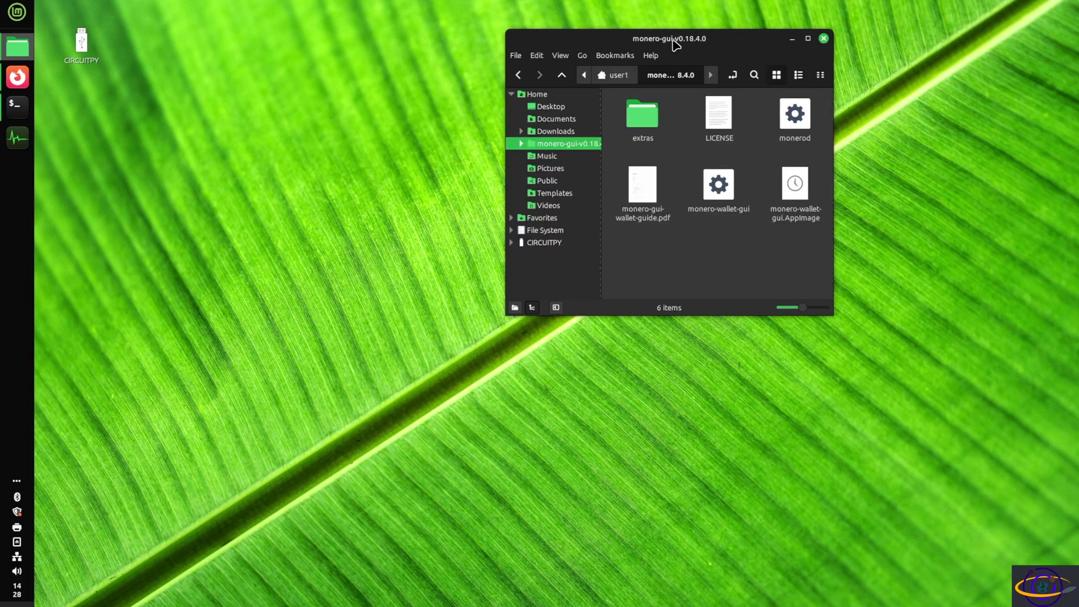
left_click_drag(677, 37, 416, 41)
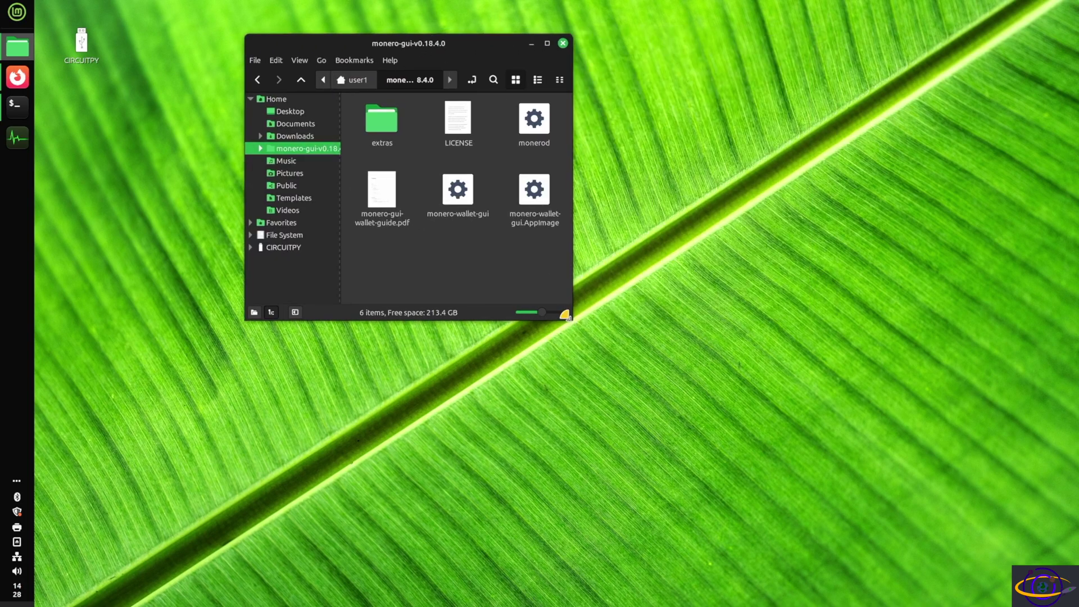
left_click_drag(563, 315, 759, 403)
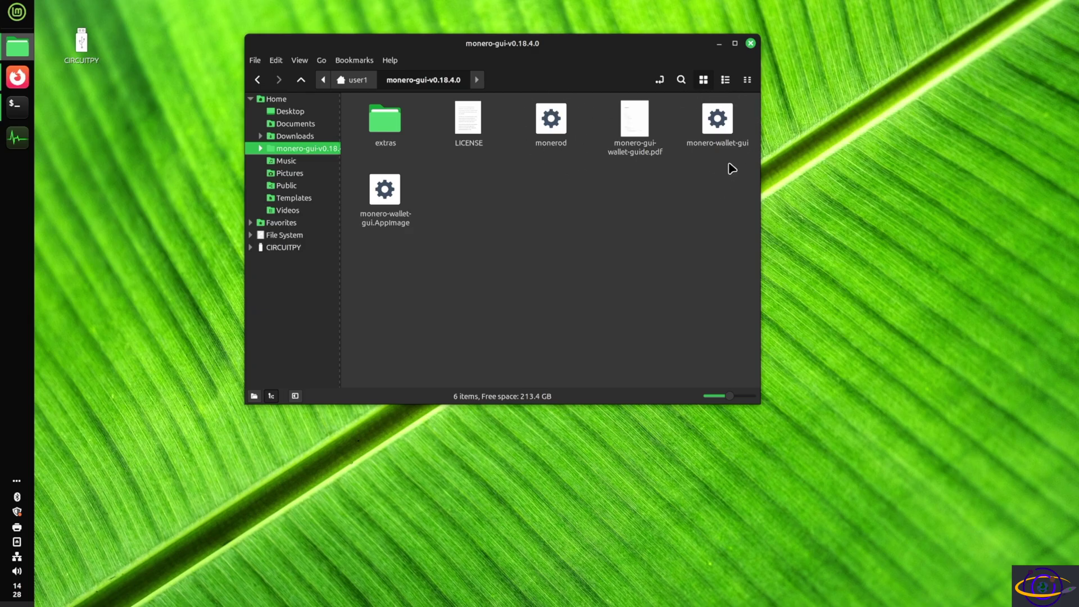
Skim the Monero GUI wallet guide PDF, then select the monero-wallet-gui program.
double_click(644, 121)
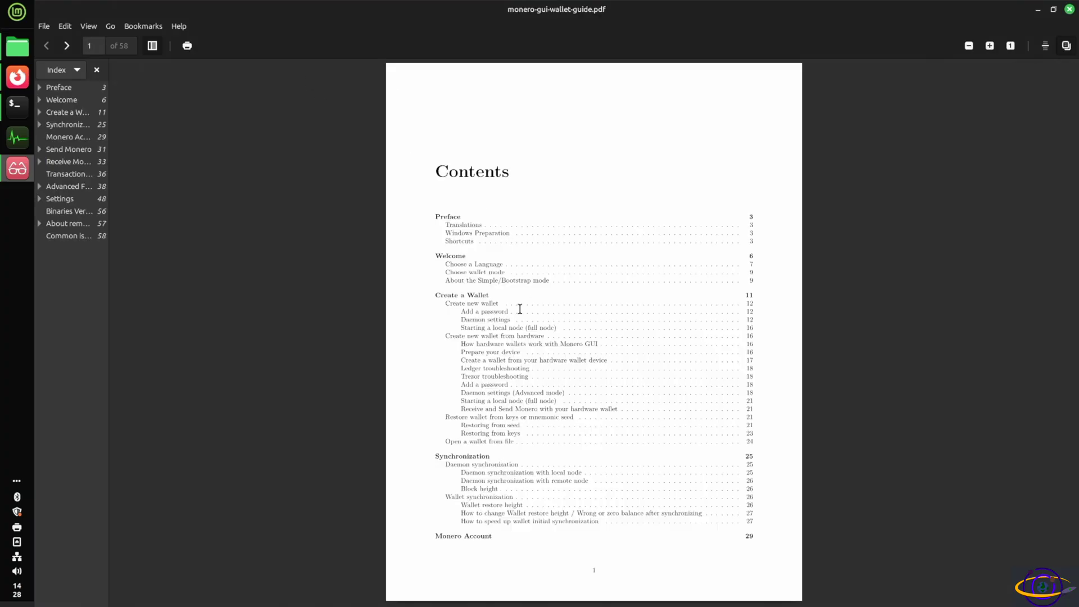
scroll(517, 316, "down", 10)
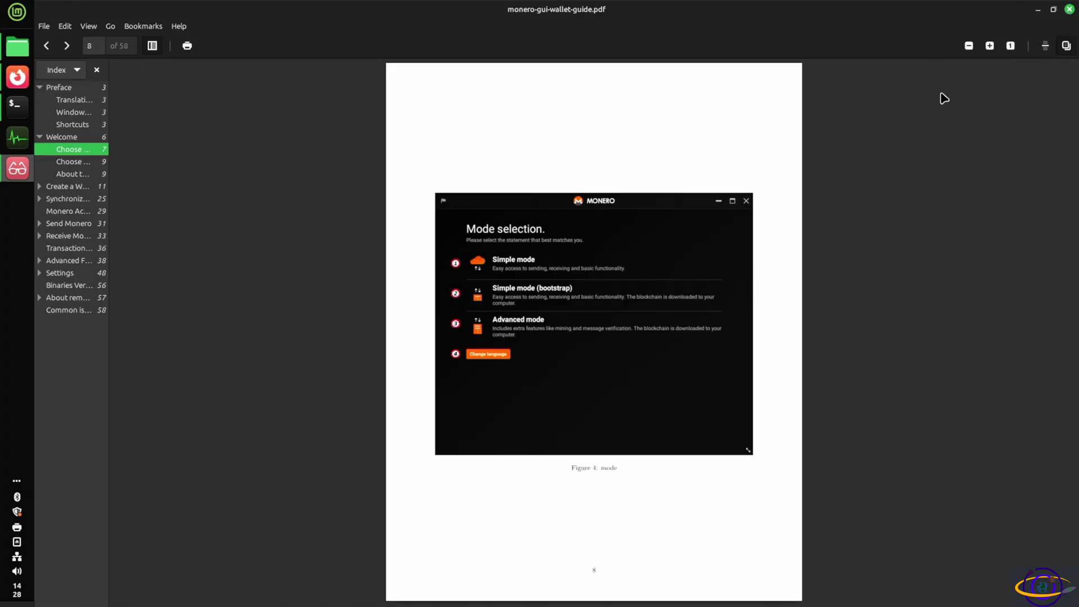
left_click(1070, 11)
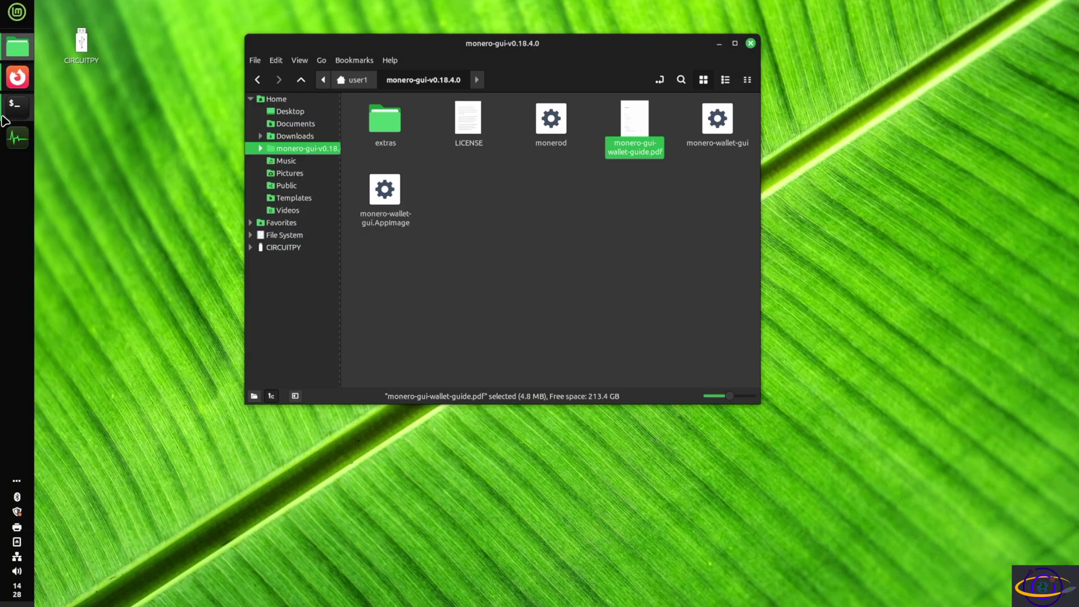
mouse_move(14, 115)
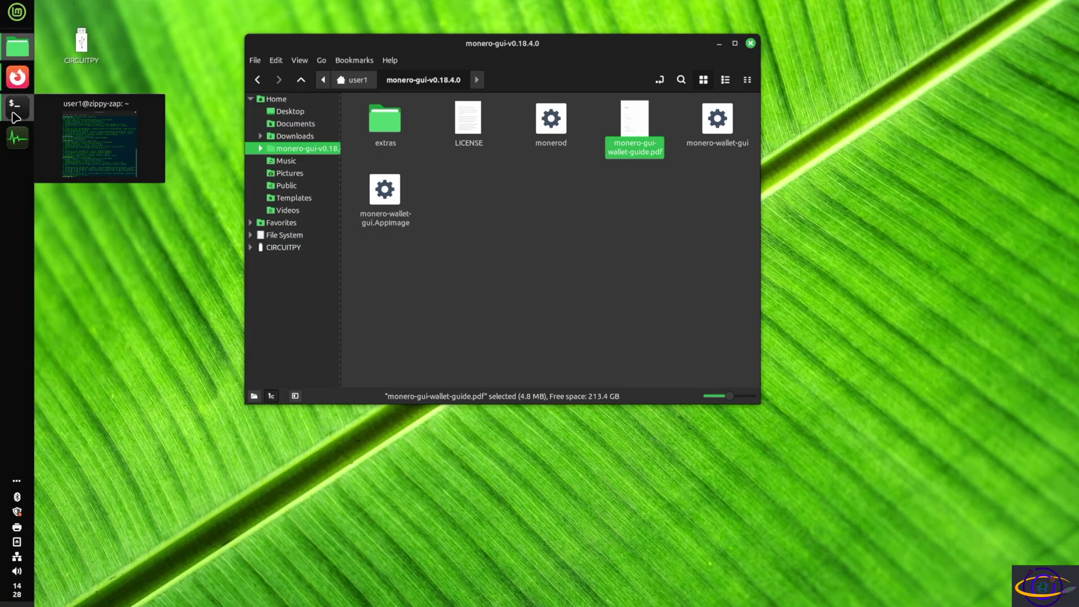
left_click(722, 130)
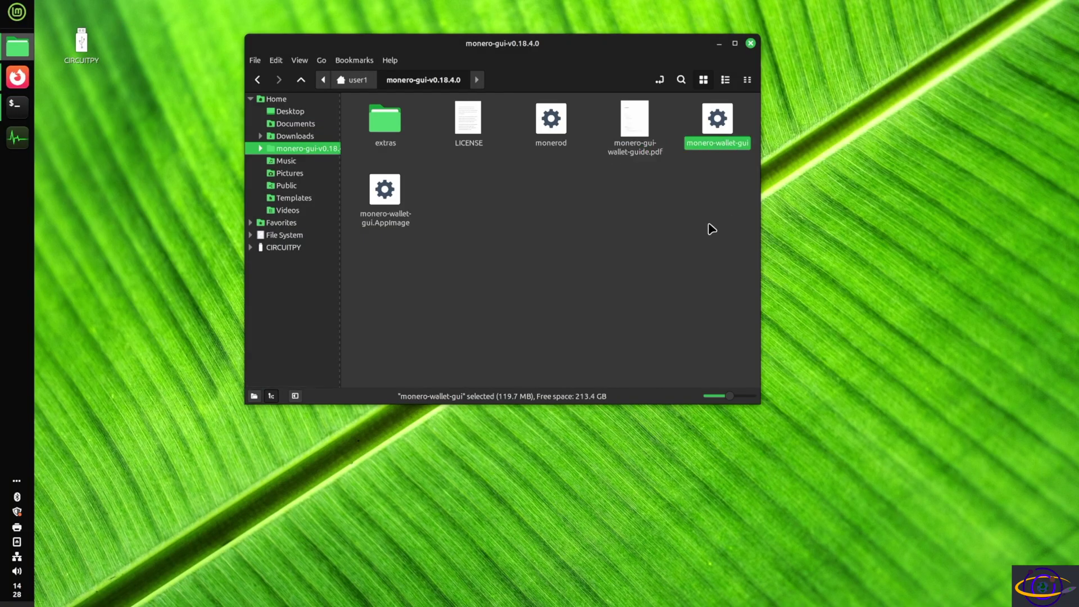
Launch monero-wallet-gui, accept the desktop entry, and continue past the English welcome screen.
key("Return")
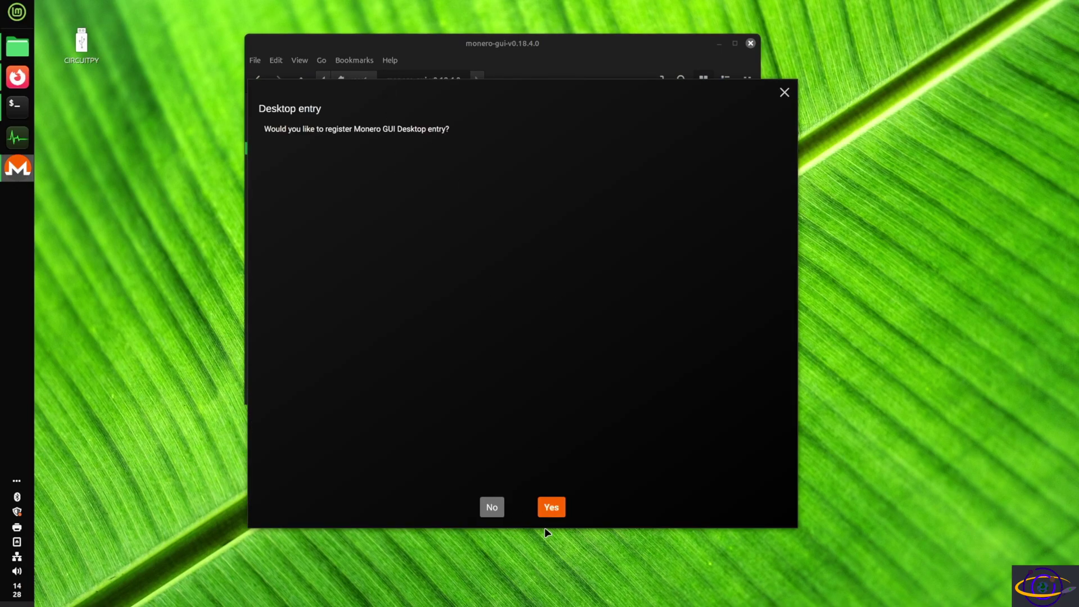
left_click(557, 508)
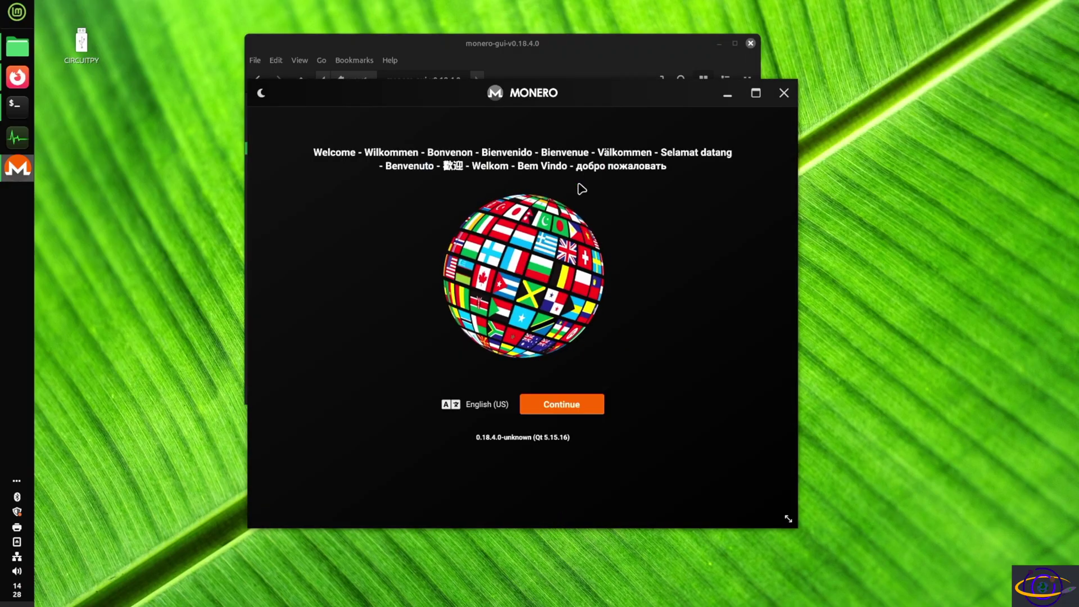
left_click_drag(577, 88, 499, 86)
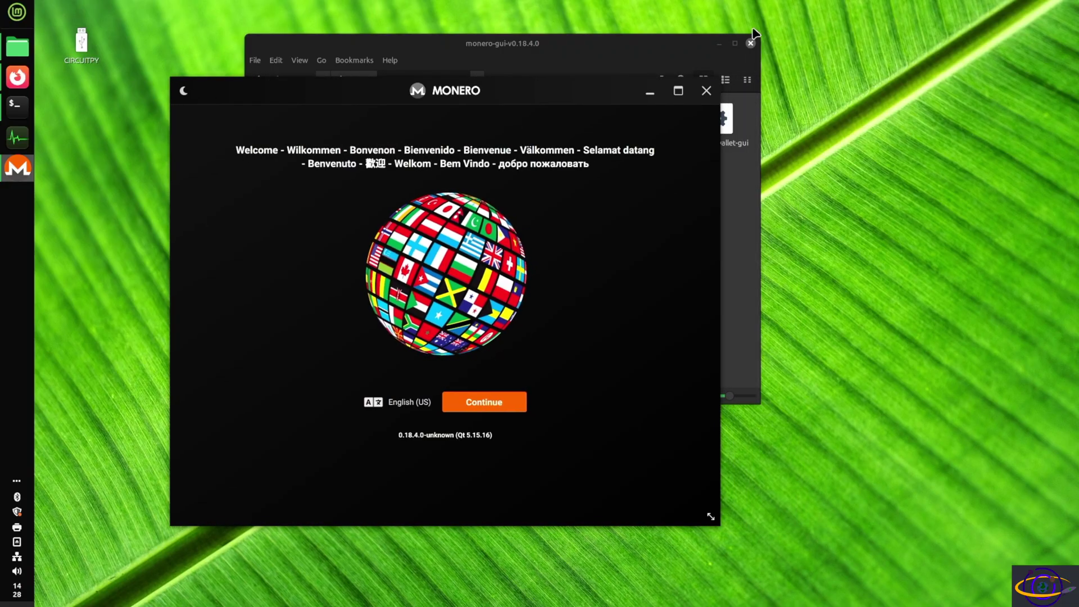
left_click(719, 43)
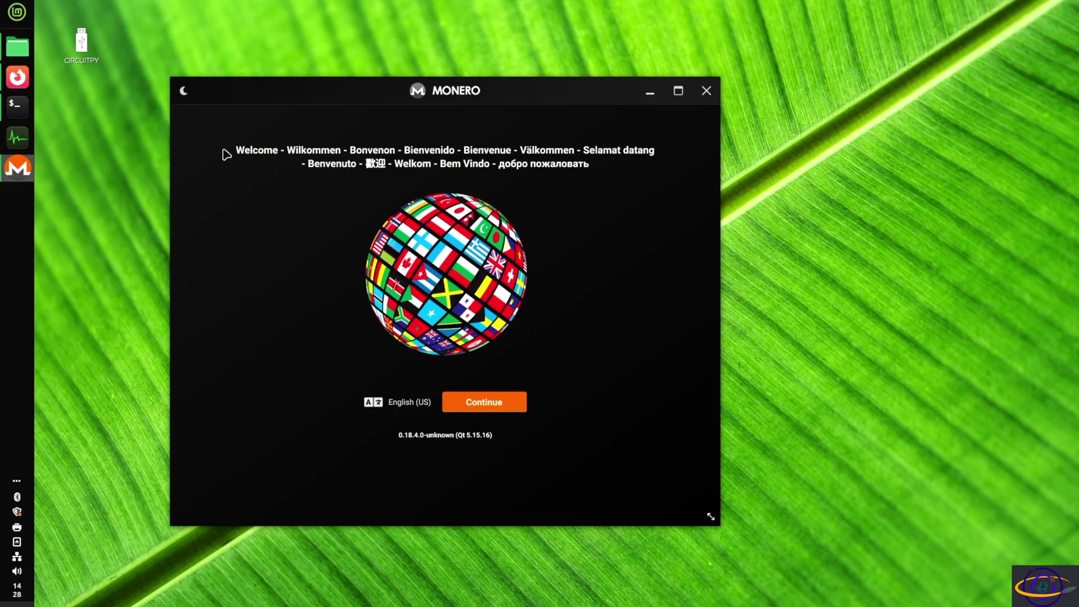
left_click(478, 409)
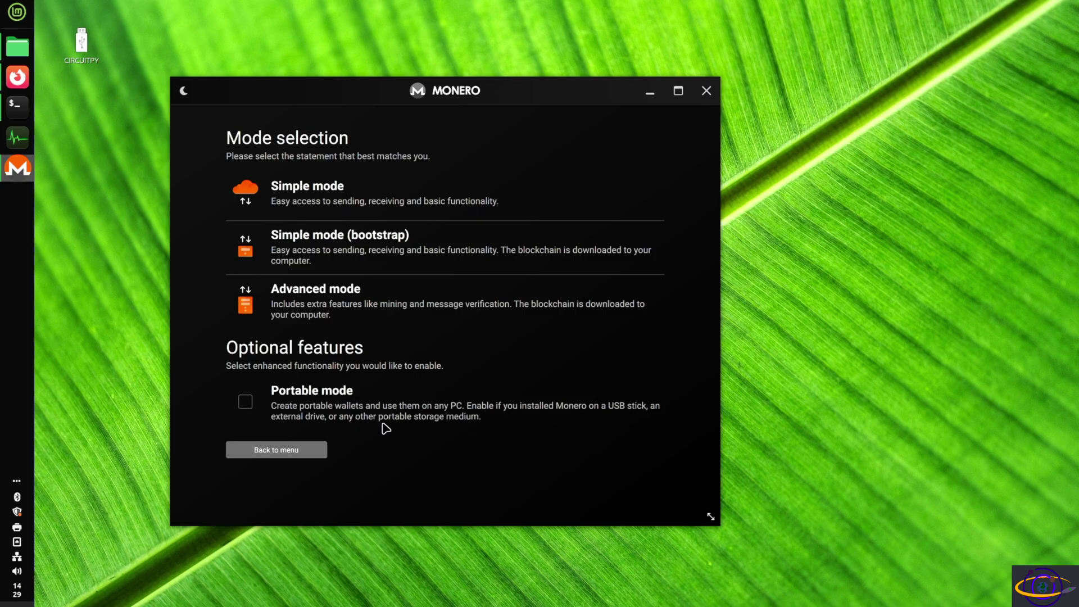
Choose simple mode, acknowledge the third-party server privacy notice, and start creating a new wallet.
left_click(286, 195)
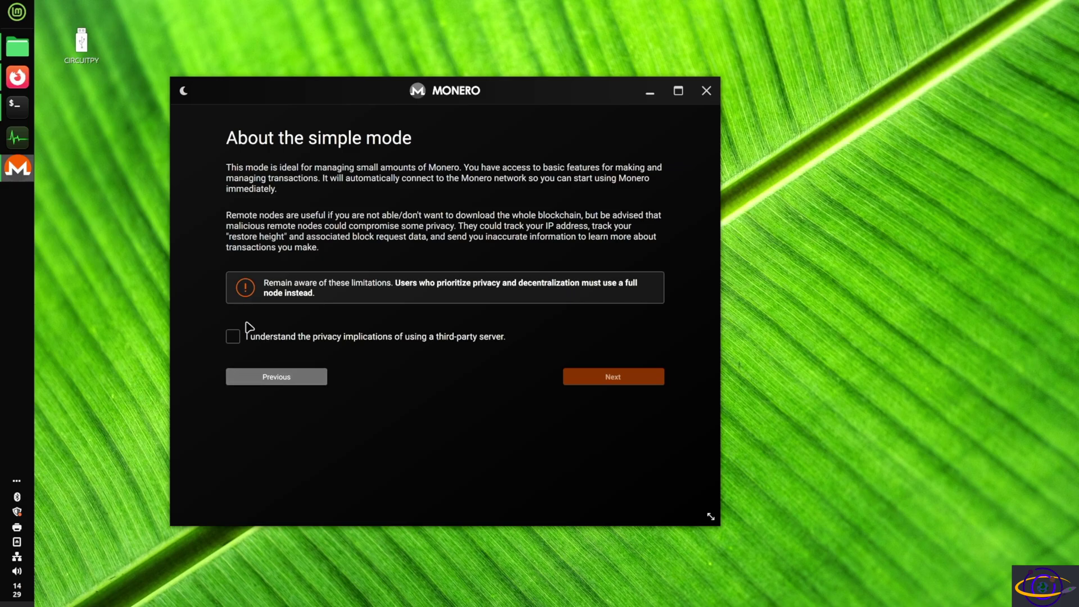
left_click(233, 337)
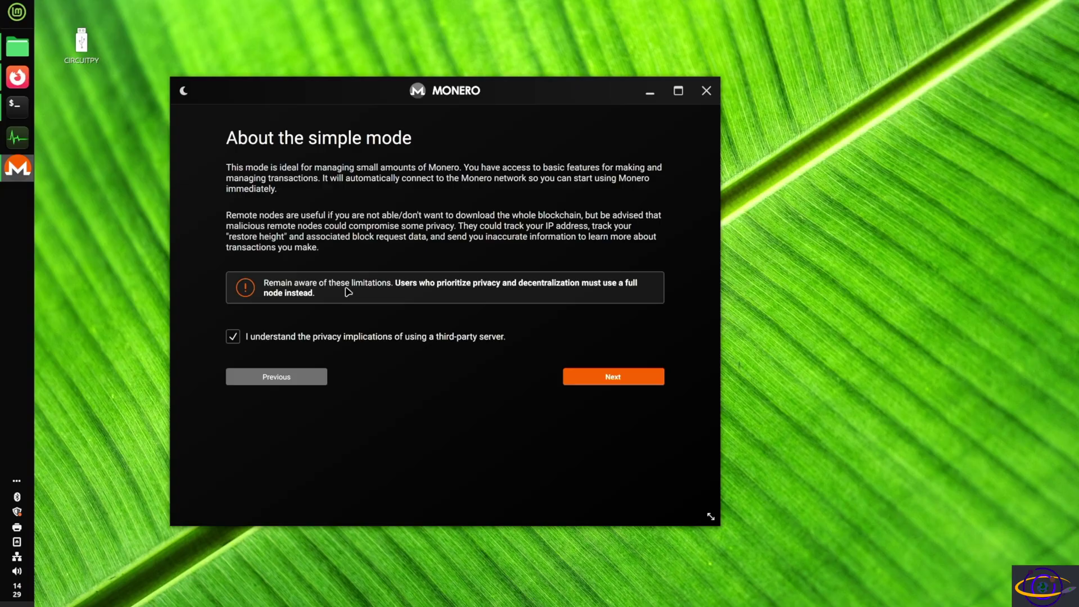
left_click(627, 376)
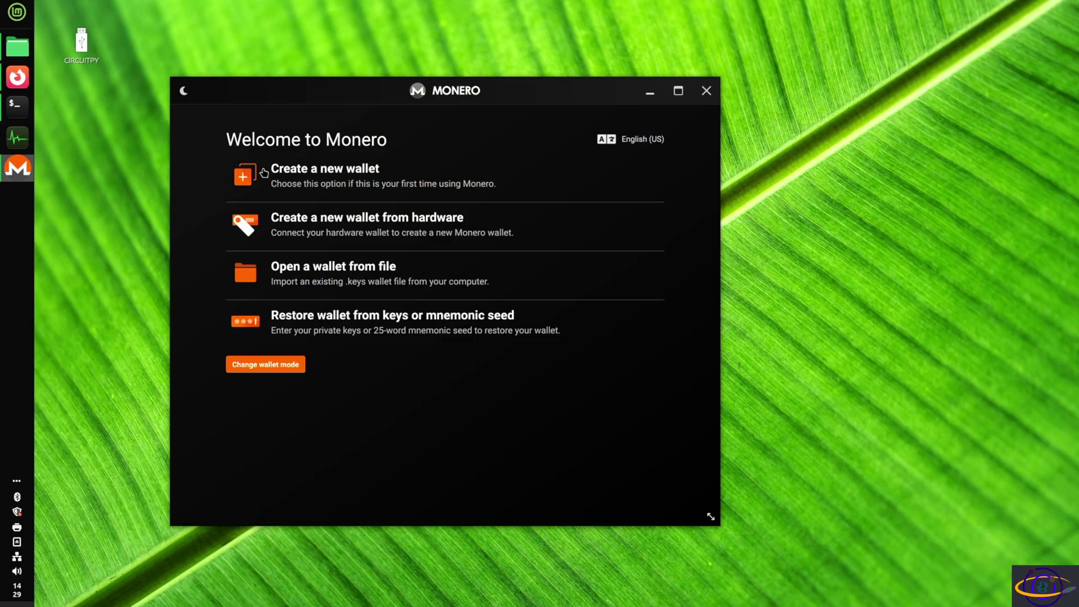
left_click(316, 191)
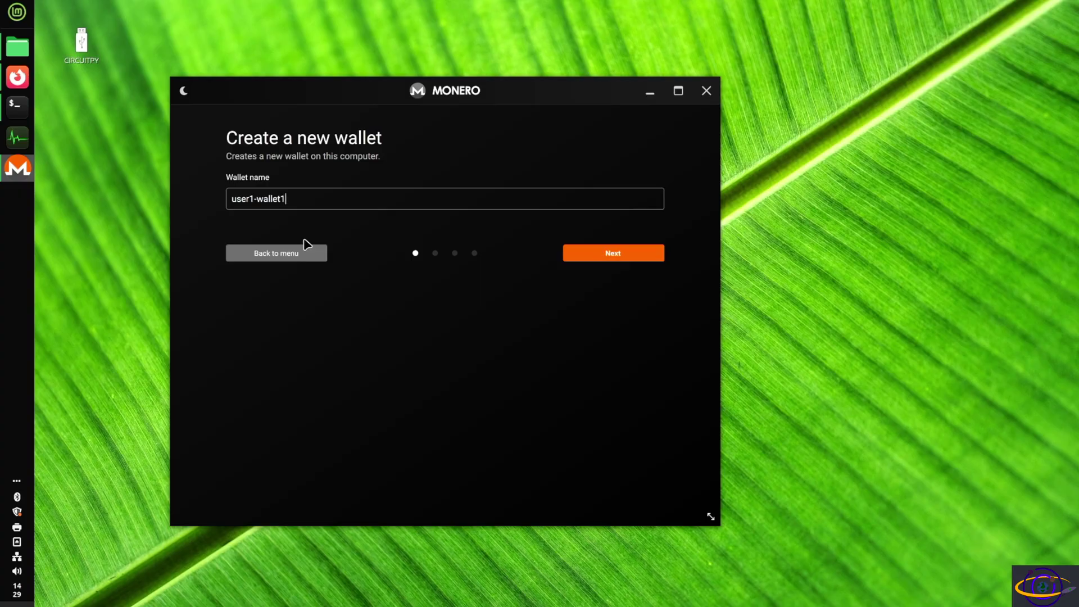
Accept the wallet name and switch between the 25-word recovery phrase and its verification page.
left_click(620, 254)
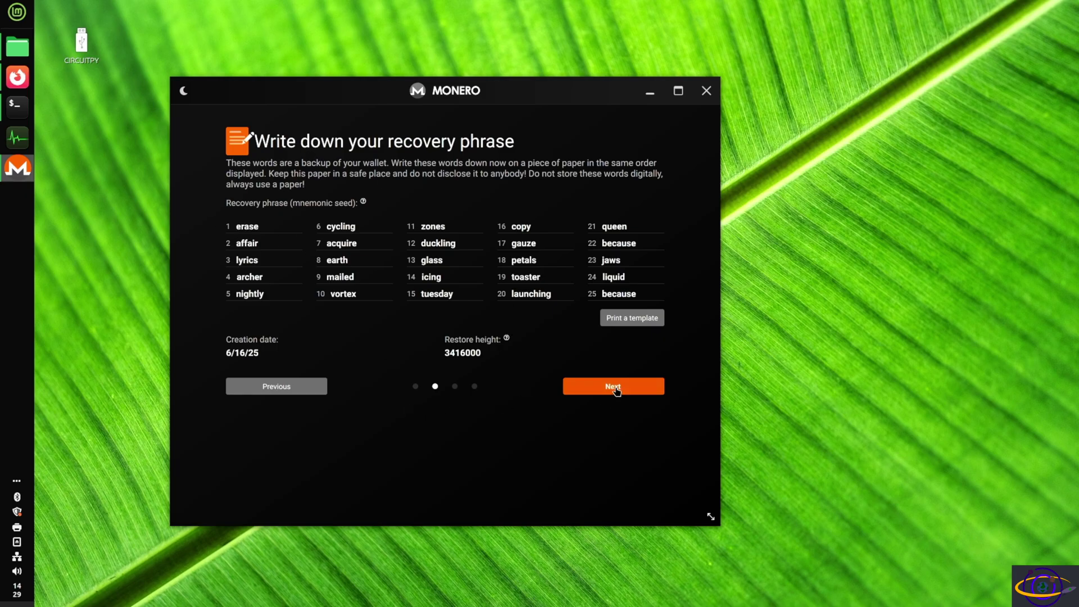
left_click(617, 392)
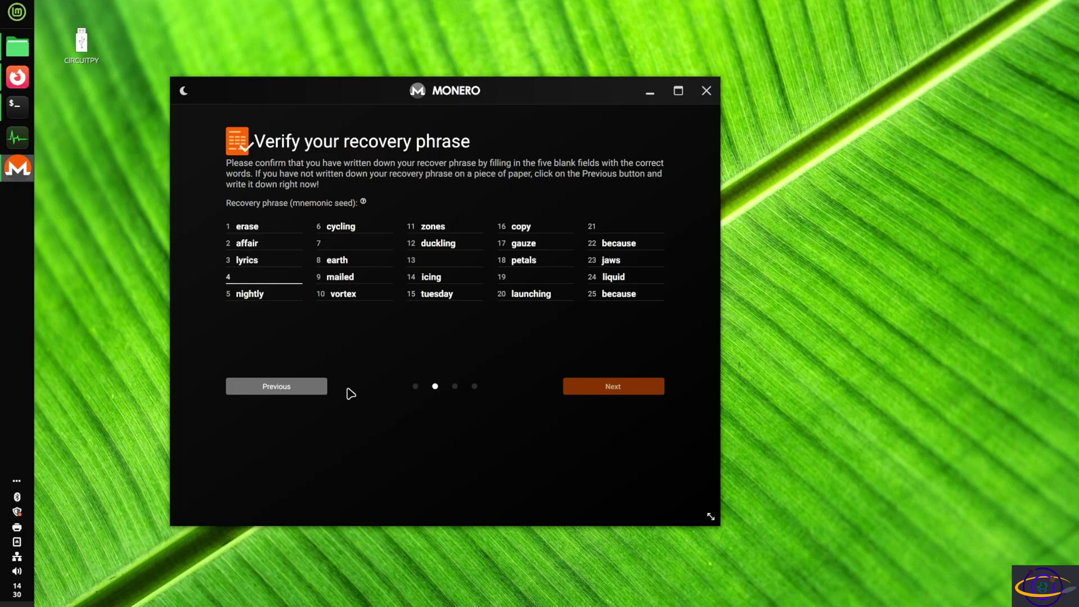
left_click(290, 388)
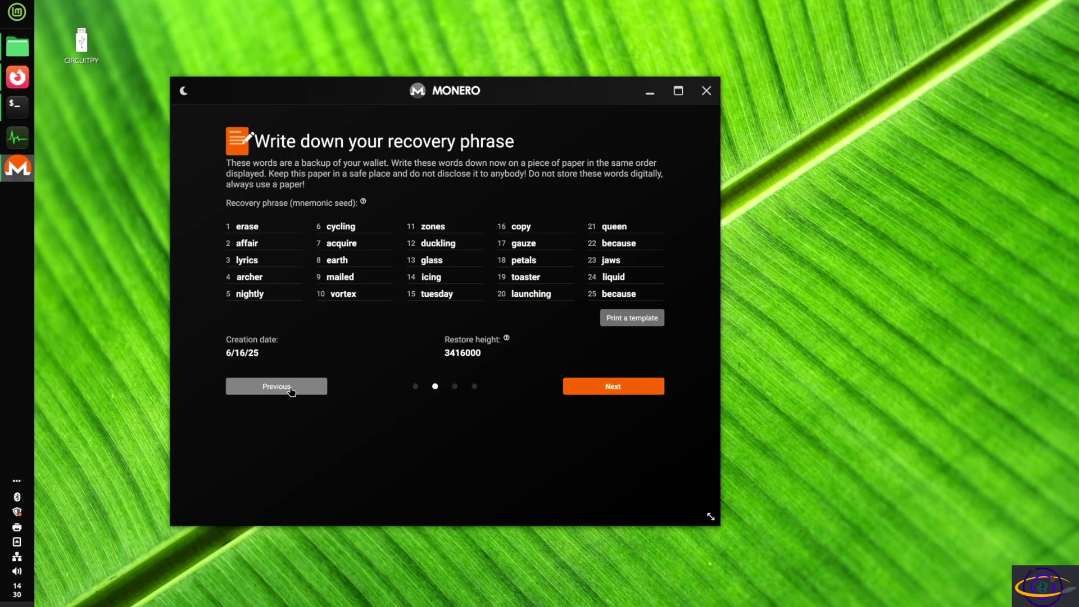
left_click(601, 395)
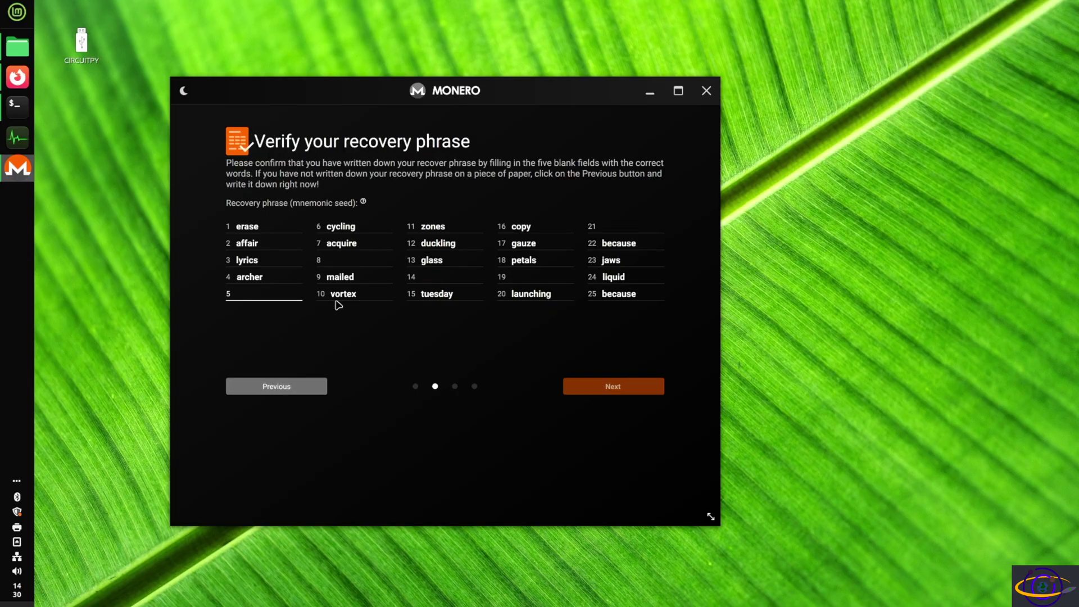
left_click(239, 390)
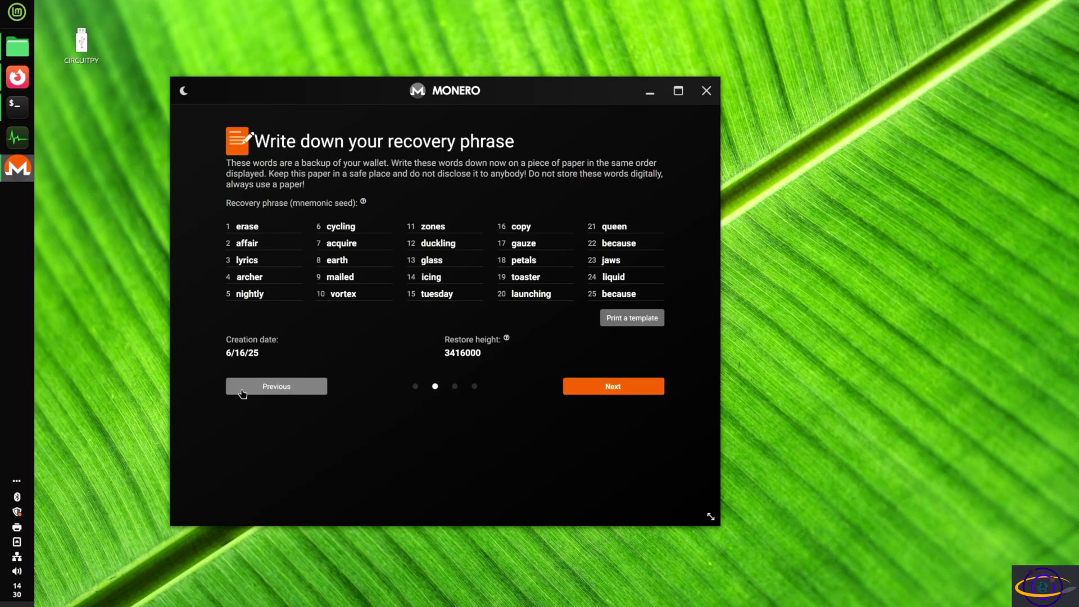
left_click(604, 388)
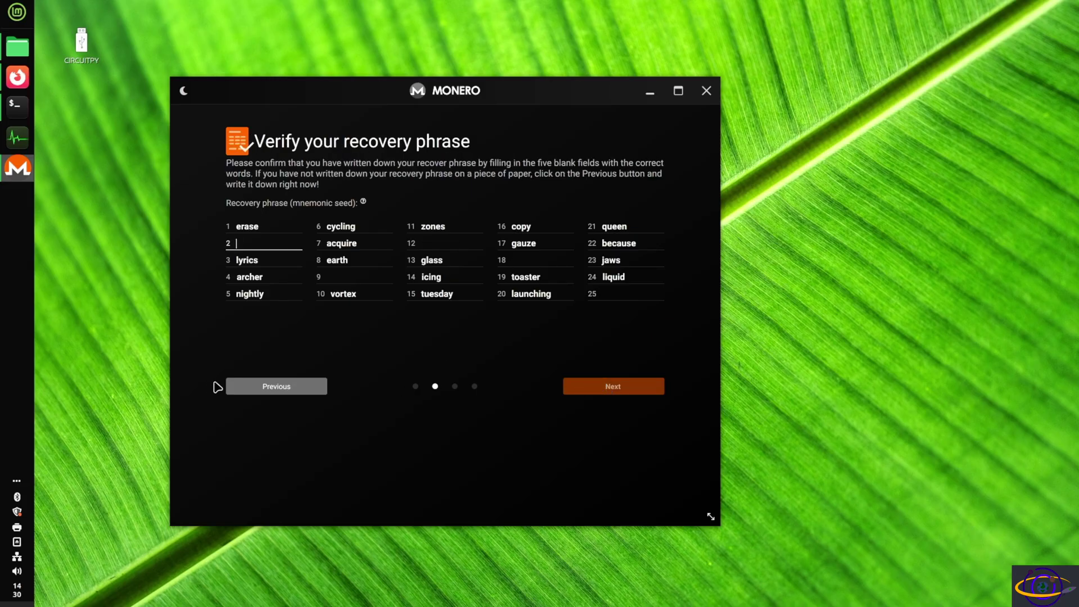
left_click(274, 388)
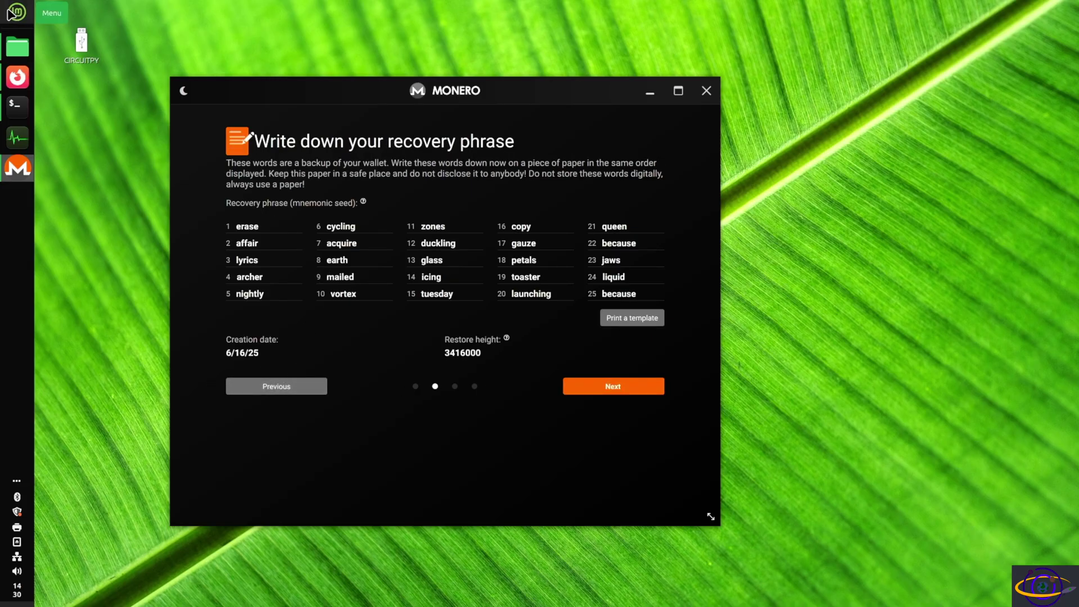
Fill in the five blank recovery-phrase words on the verification page.
left_click(632, 386)
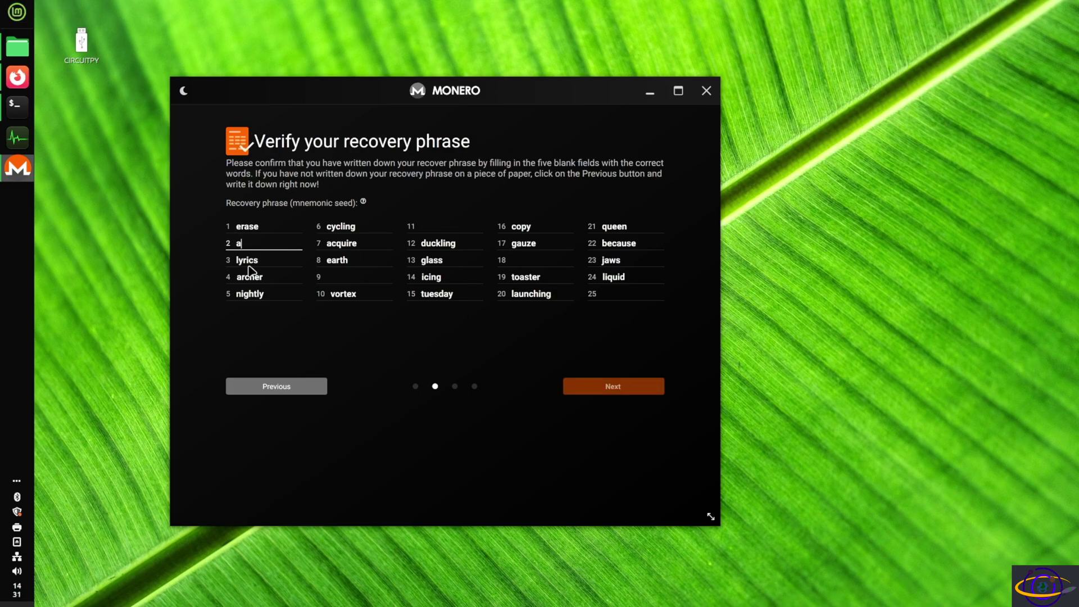
type("ffair")
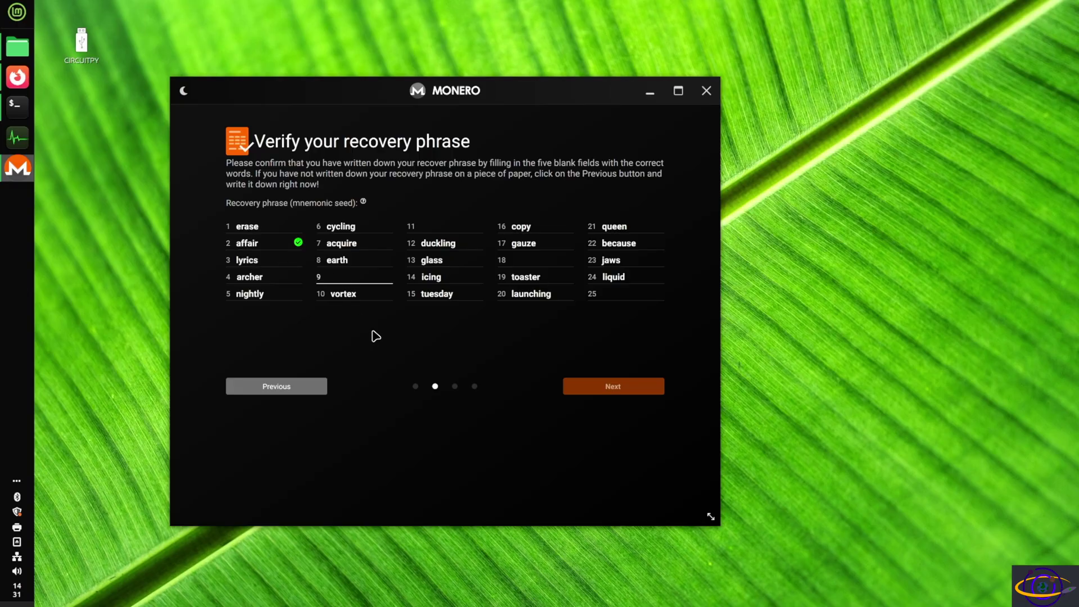
type("mailed")
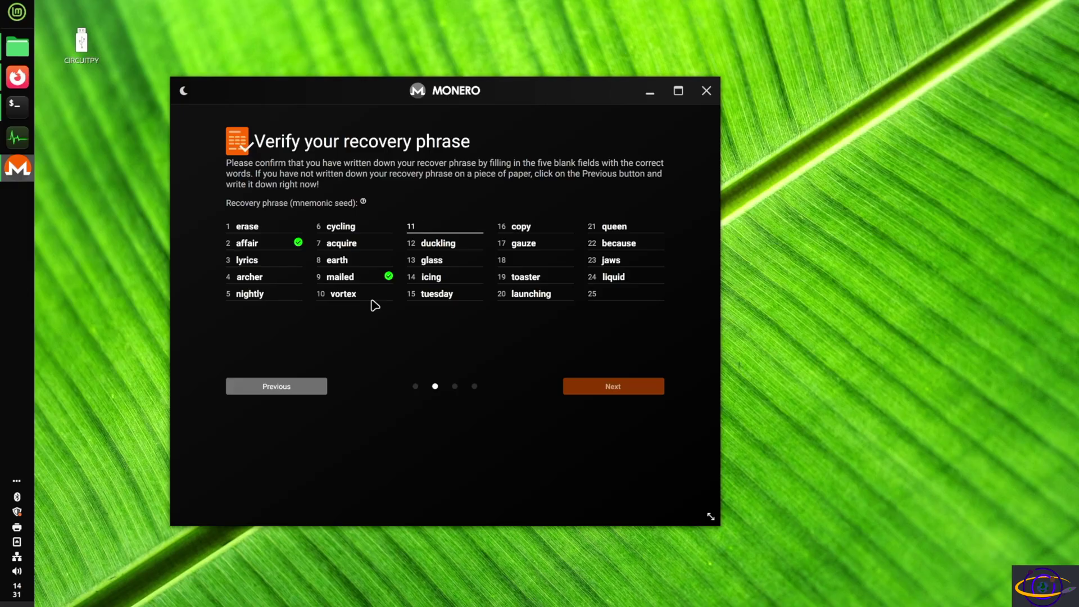
type("zones")
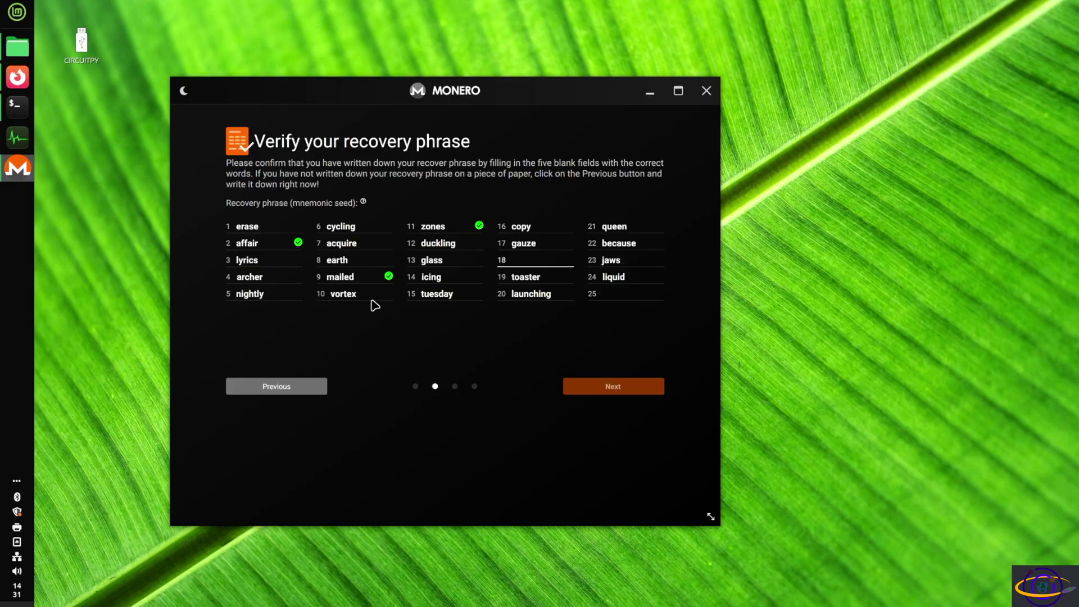
type("petals")
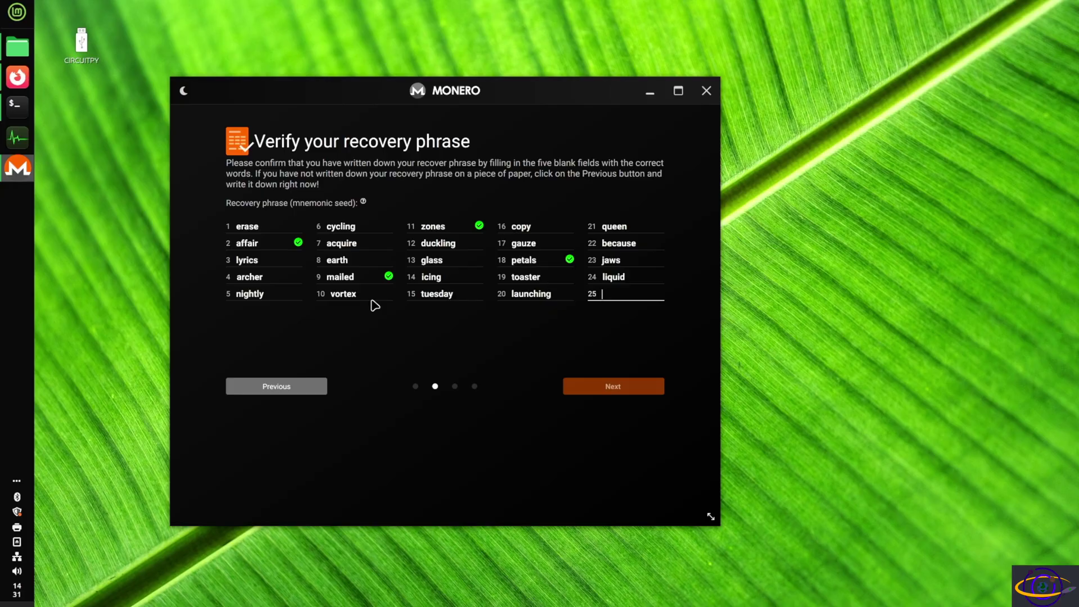
type("because")
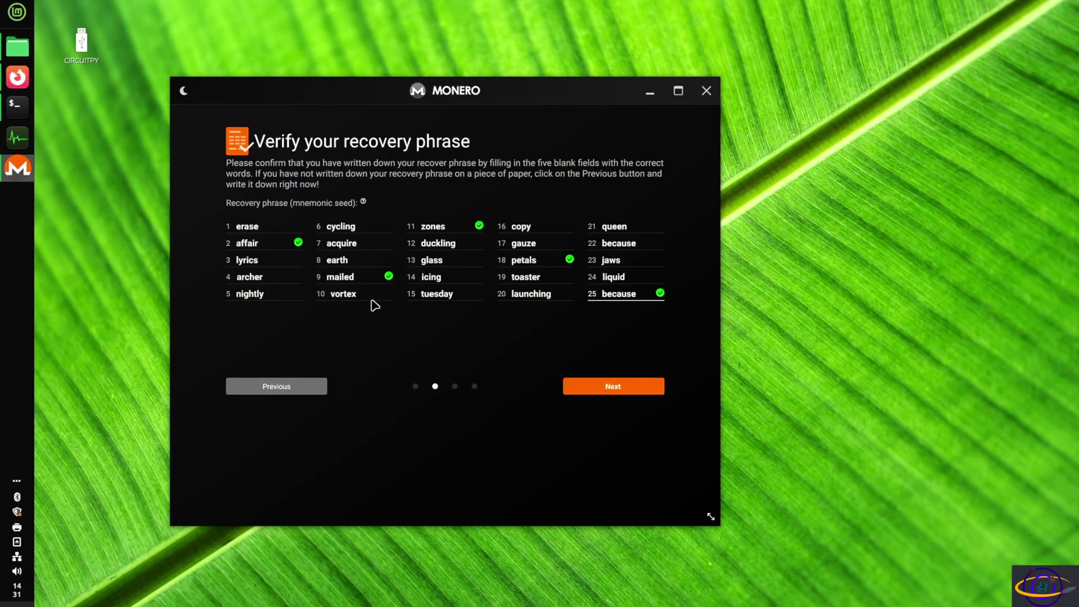
Enter the wallet password and its confirmation on the password page.
left_click(632, 391)
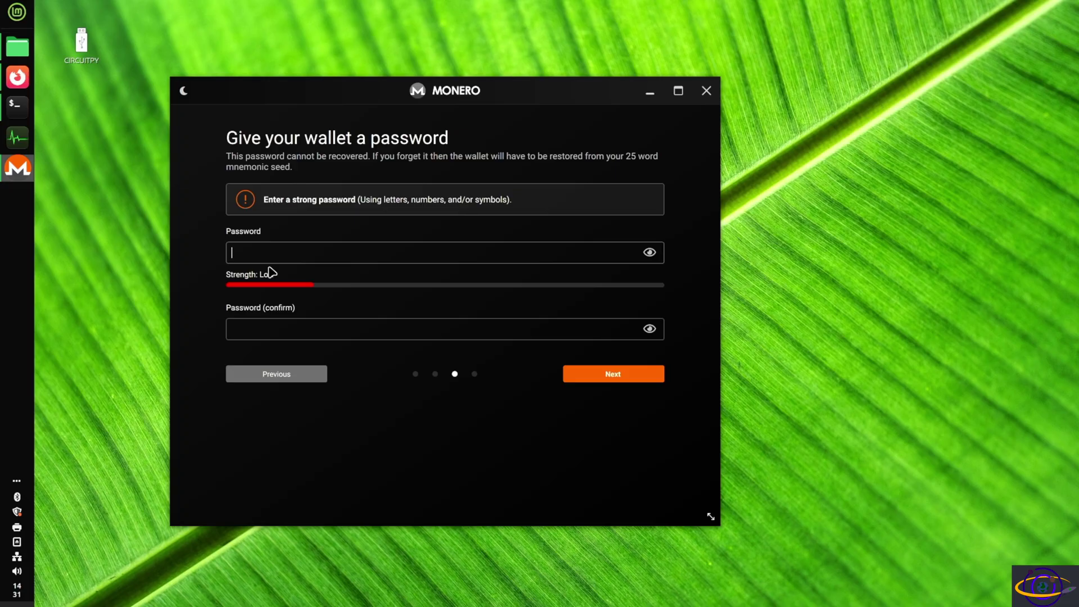
type("aaaaaaaa")
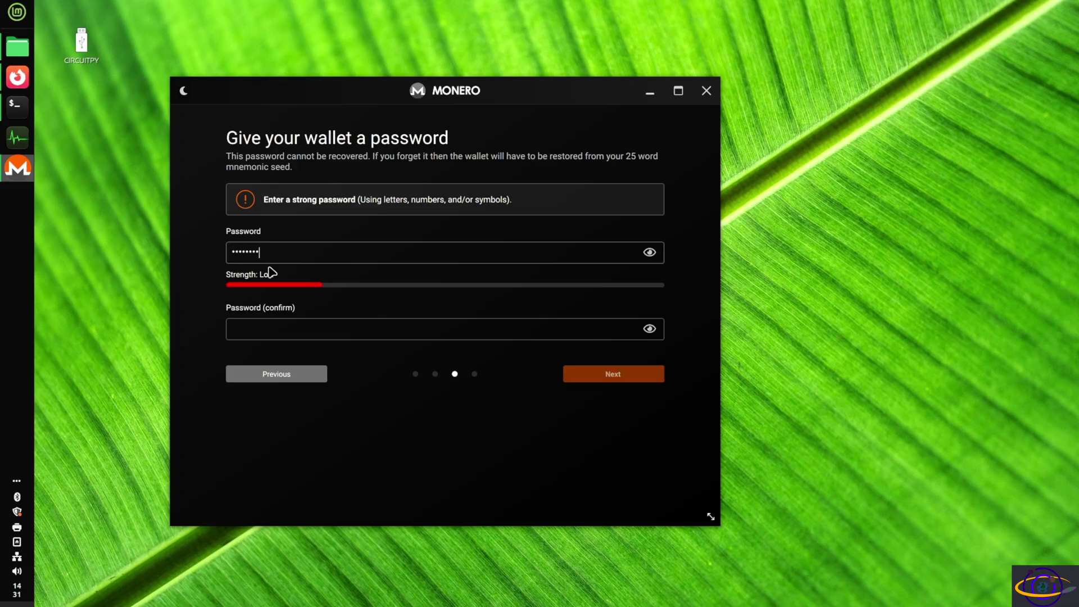
key("Tab")
type("aaaaaaaa")
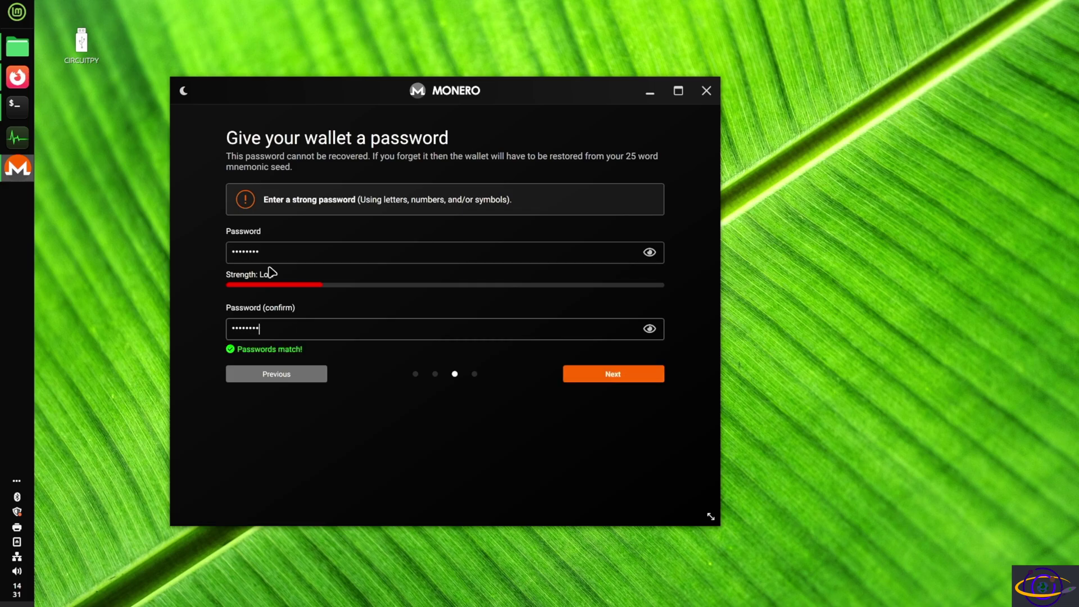
type("a")
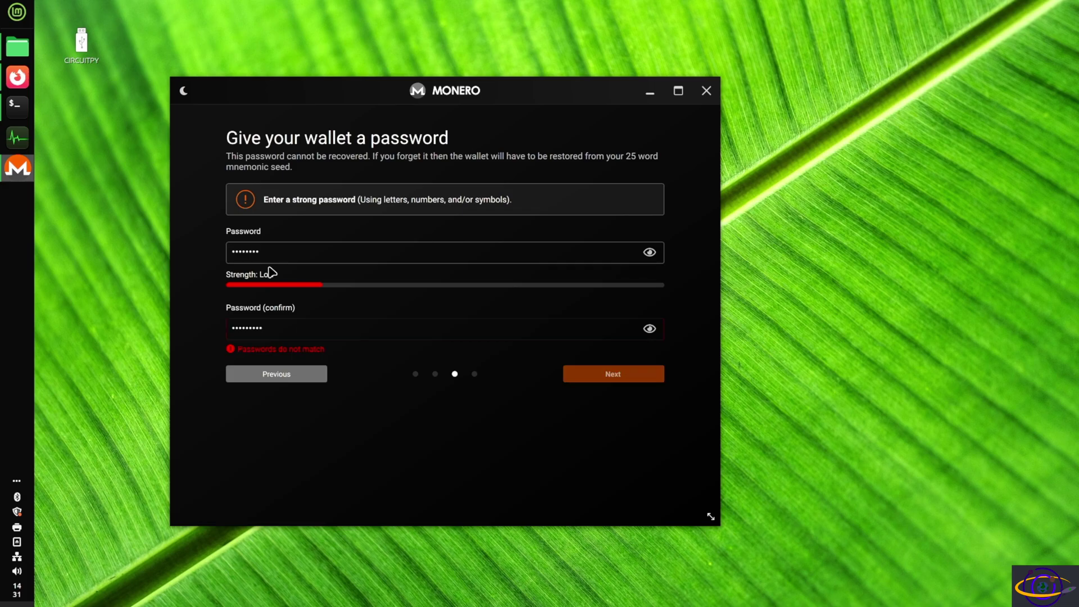
left_click(304, 257)
type("a")
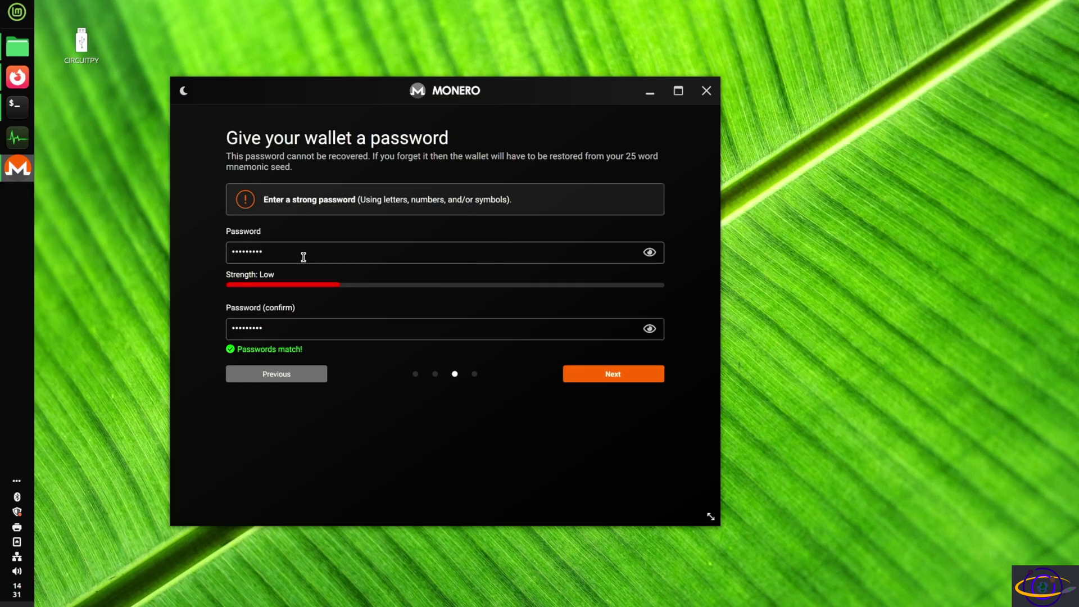
type("aaaaaaa")
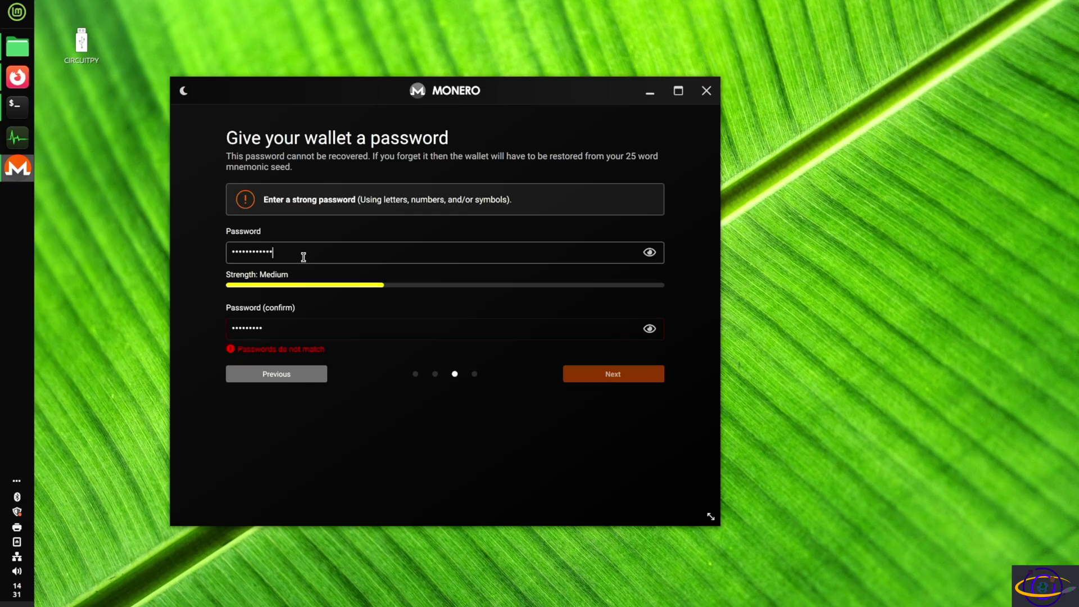
type("aaaaa")
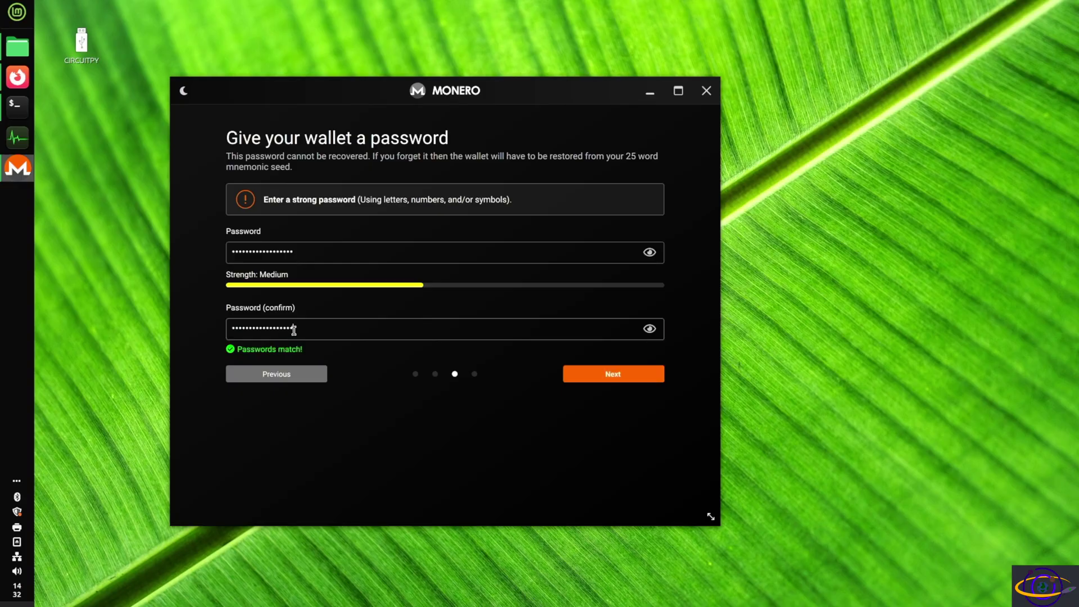
type("a")
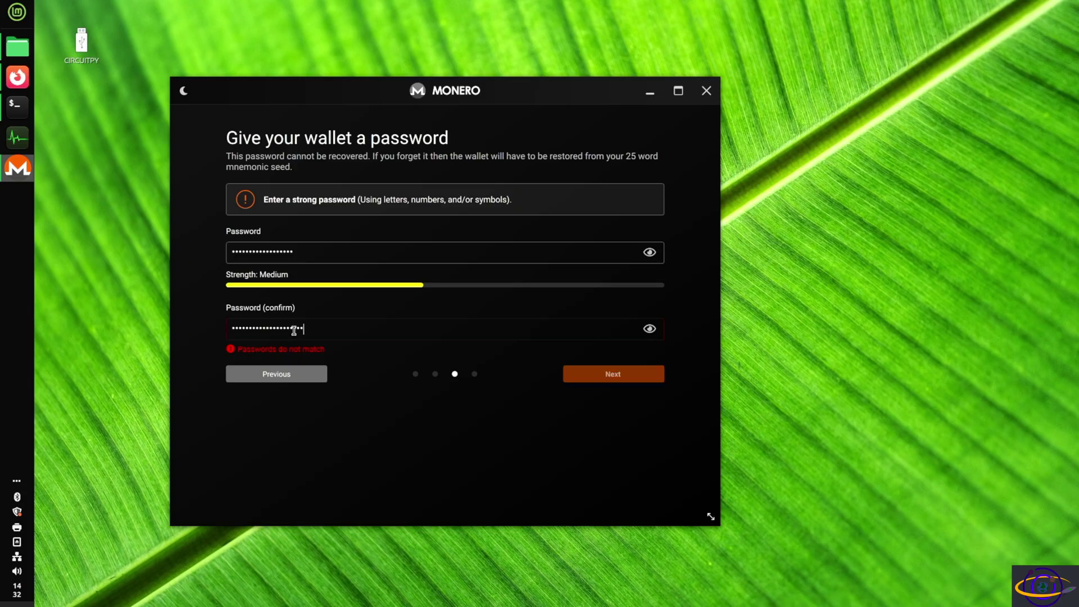
type("aaaaaa")
left_click(349, 245)
type("a")
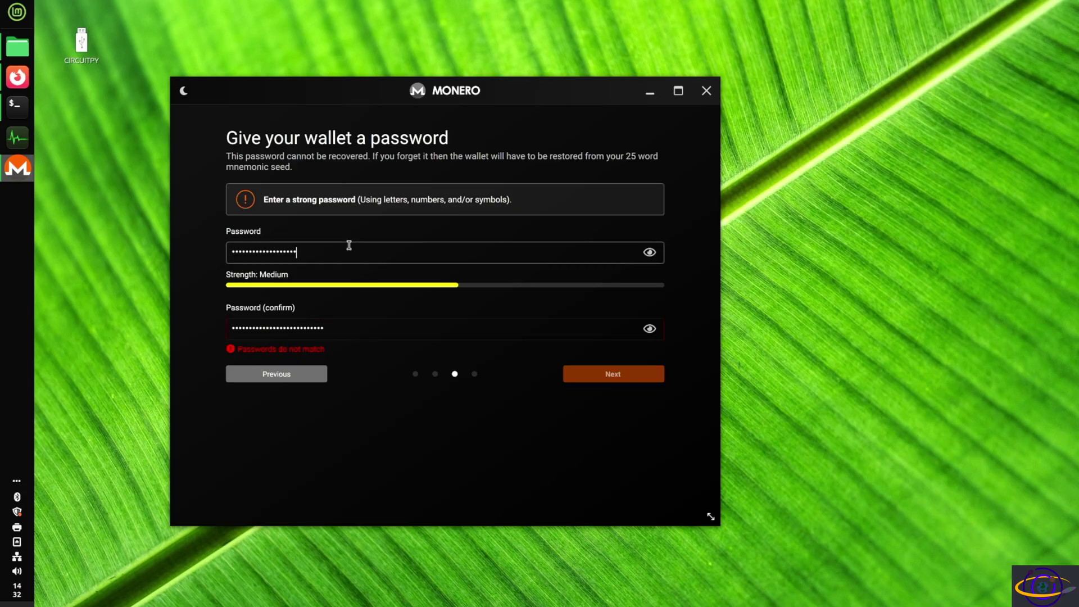
type("aaaaaaaa")
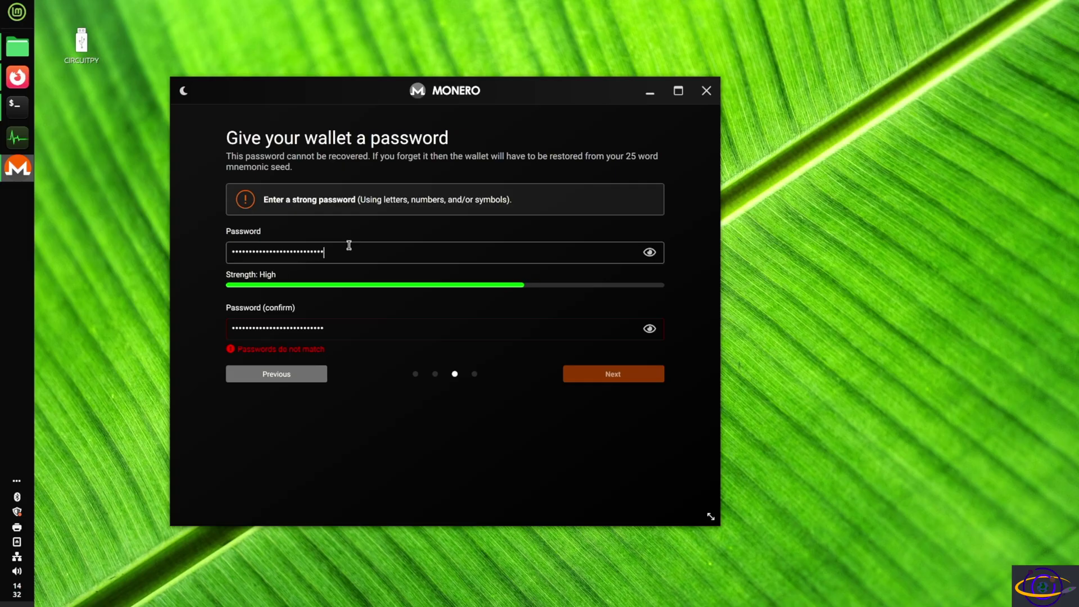
type("a")
Retype both password fields so they match, then proceed to the wallet summary.
left_click(376, 328)
key("ctrl+a")
type("p")
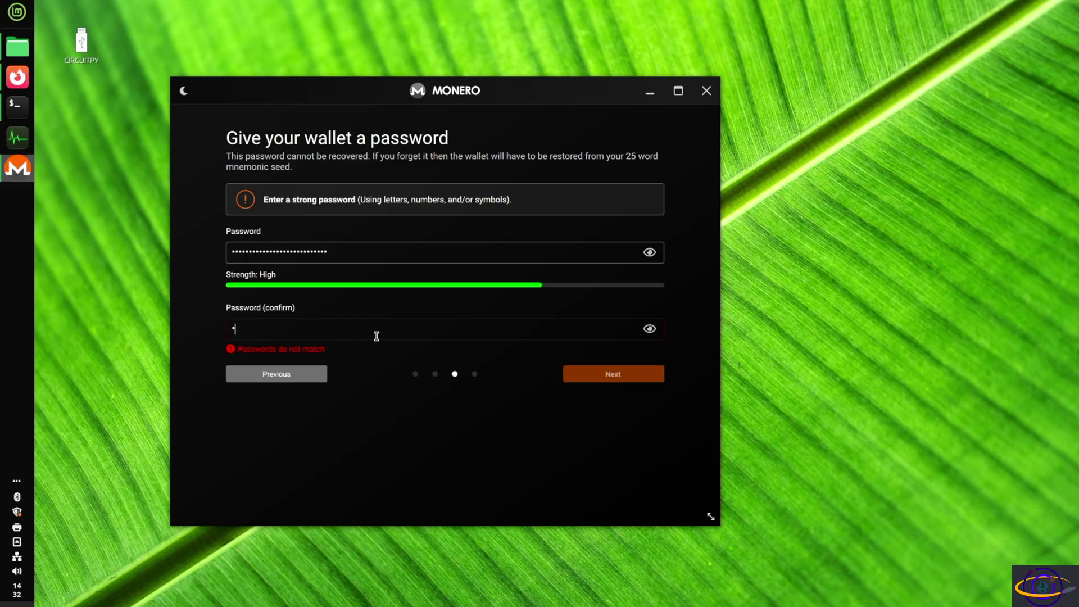
type("••••••••••••••••••••••••••")
left_click_drag(359, 248, 144, 257)
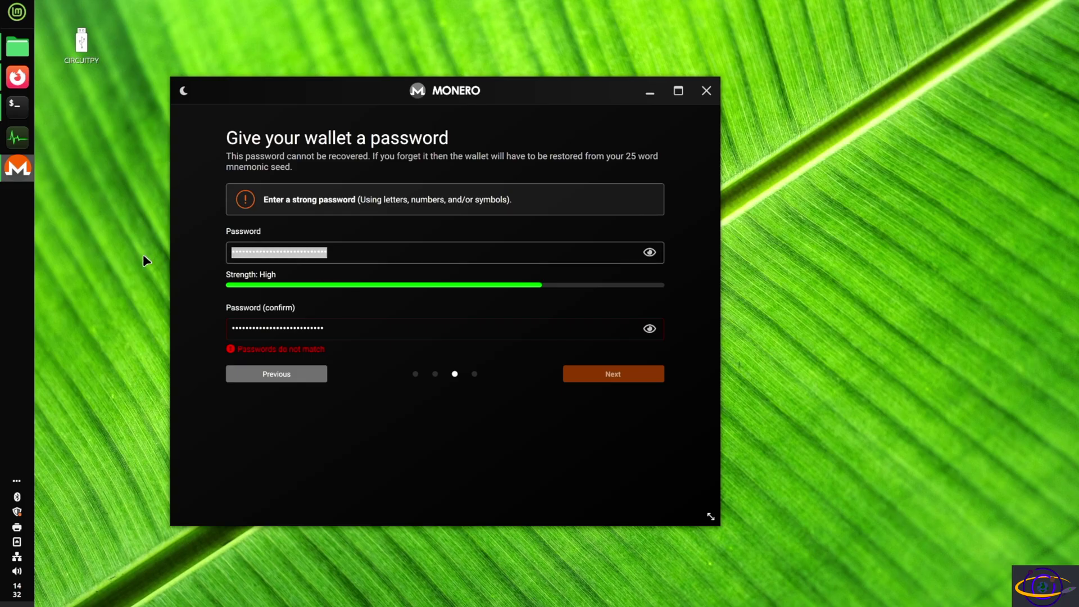
type("•••••••••••••••••••••••••••")
left_click(643, 375)
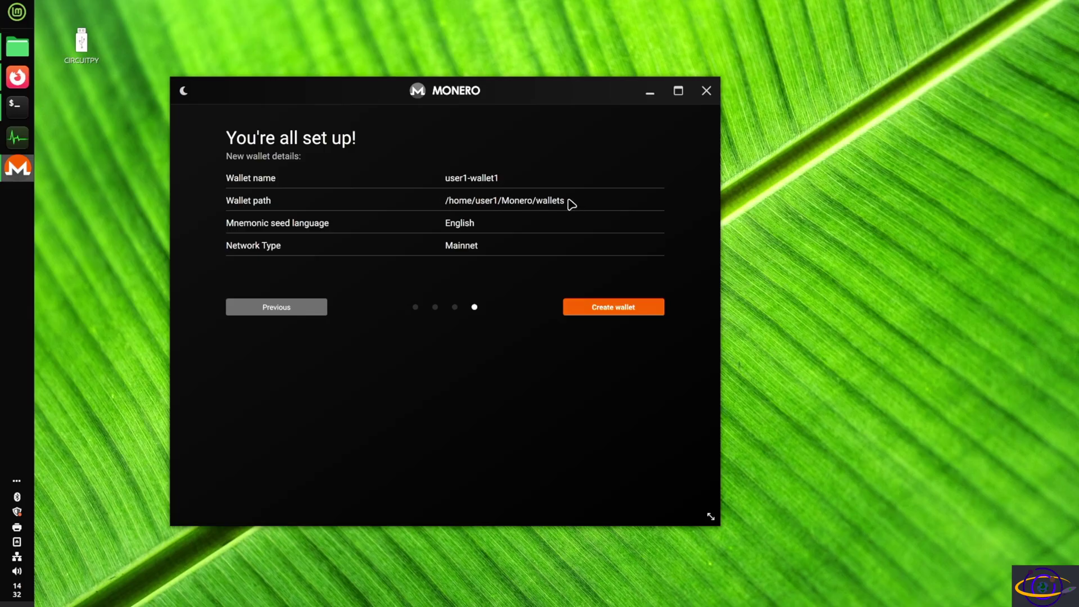
Review the /home/user1/Monero/wallets path, create user1-wallet1, and type its password.
left_click_drag(570, 202, 440, 205)
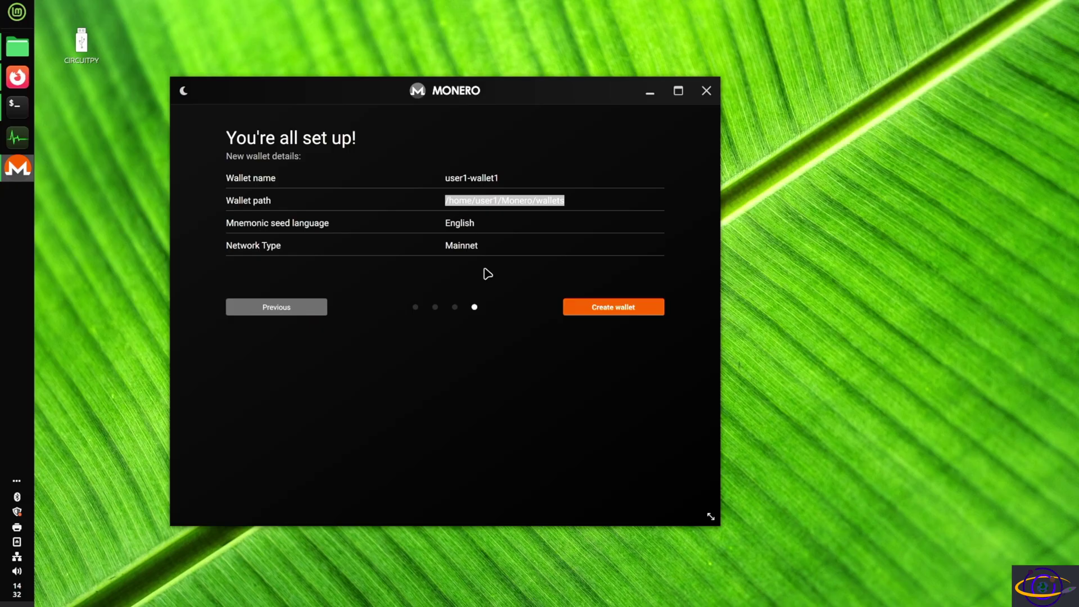
left_click(601, 309)
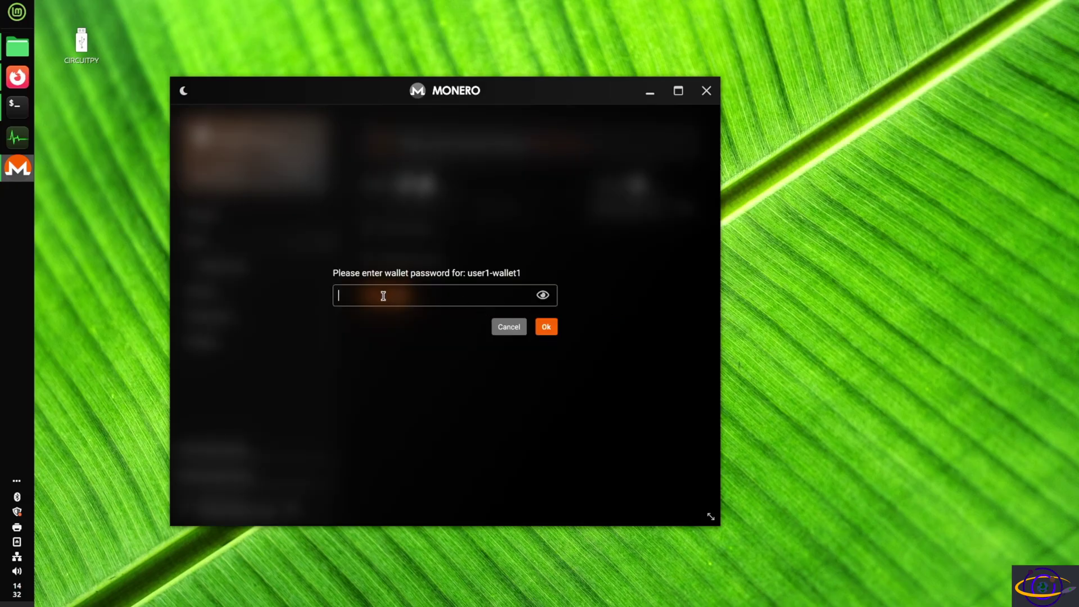
type("****************")
Confirm the password to open user1-wallet1 and reposition its window while it syncs.
left_click(554, 329)
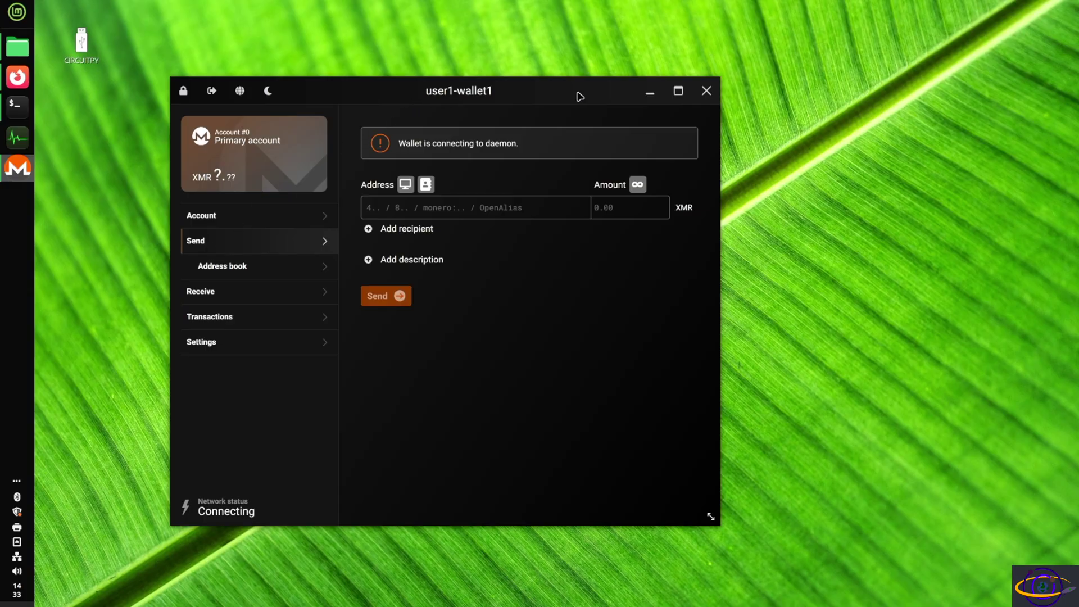
left_click_drag(581, 97, 540, 49)
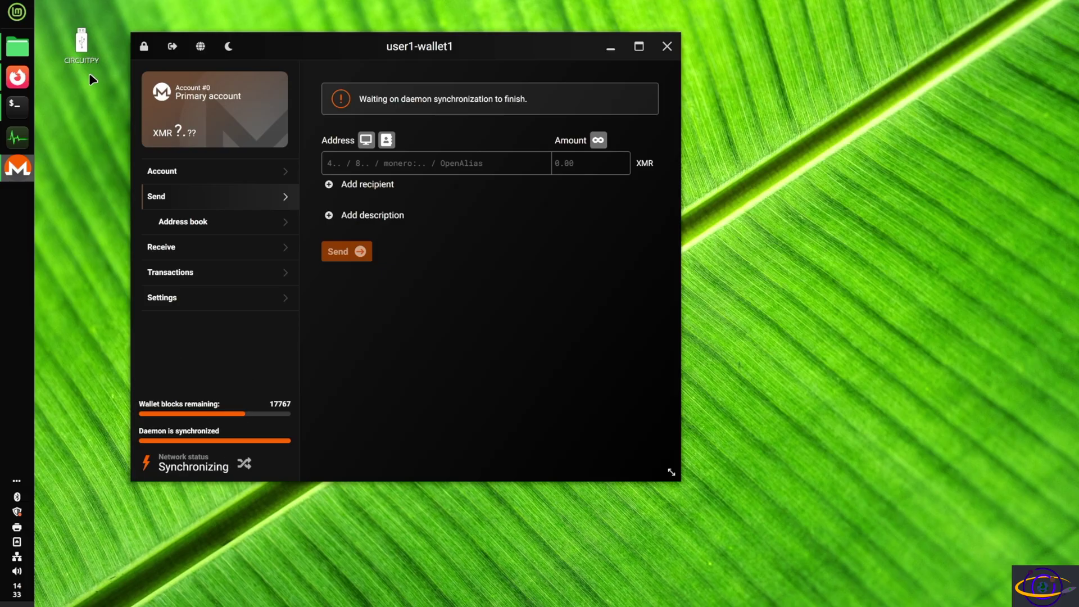
mouse_move(25, 112)
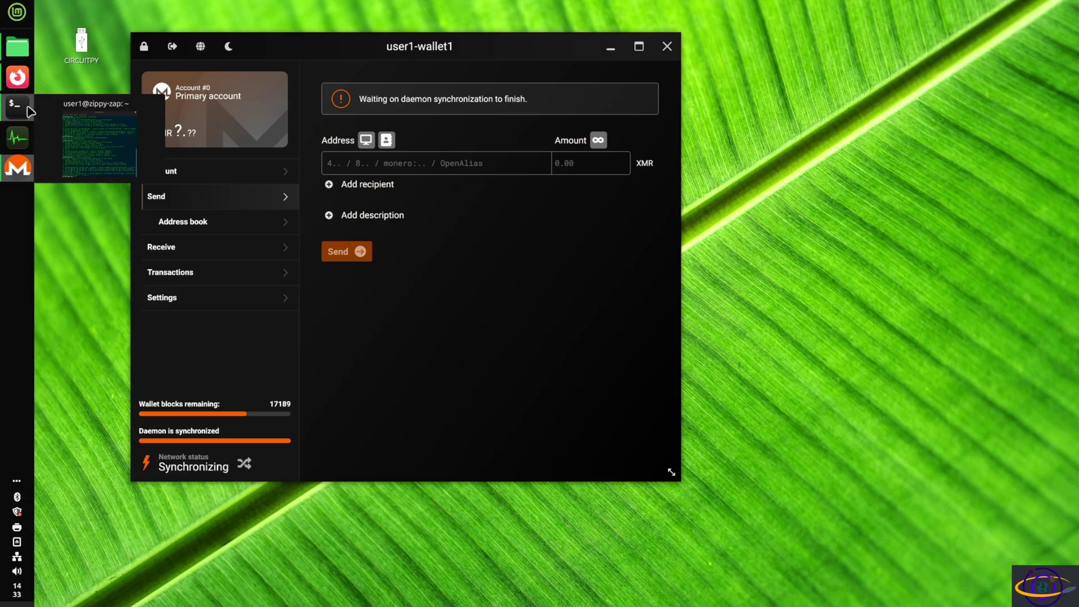
Clear the terminal and move its window aside to uncover the wallet.
type("ear")
key("Return")
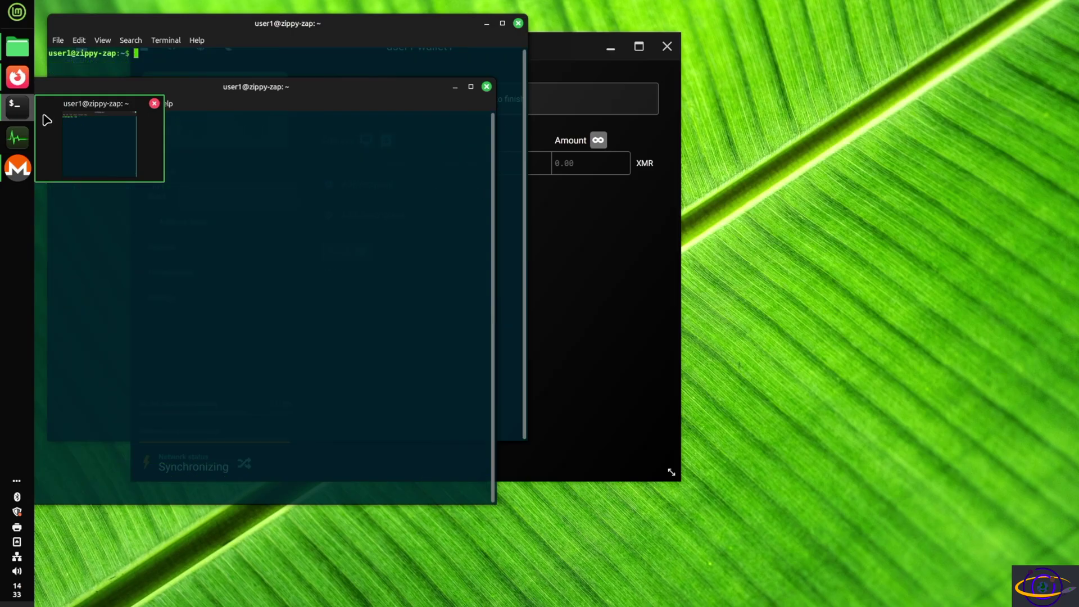
left_click(47, 120)
left_click_drag(211, 24, 643, 146)
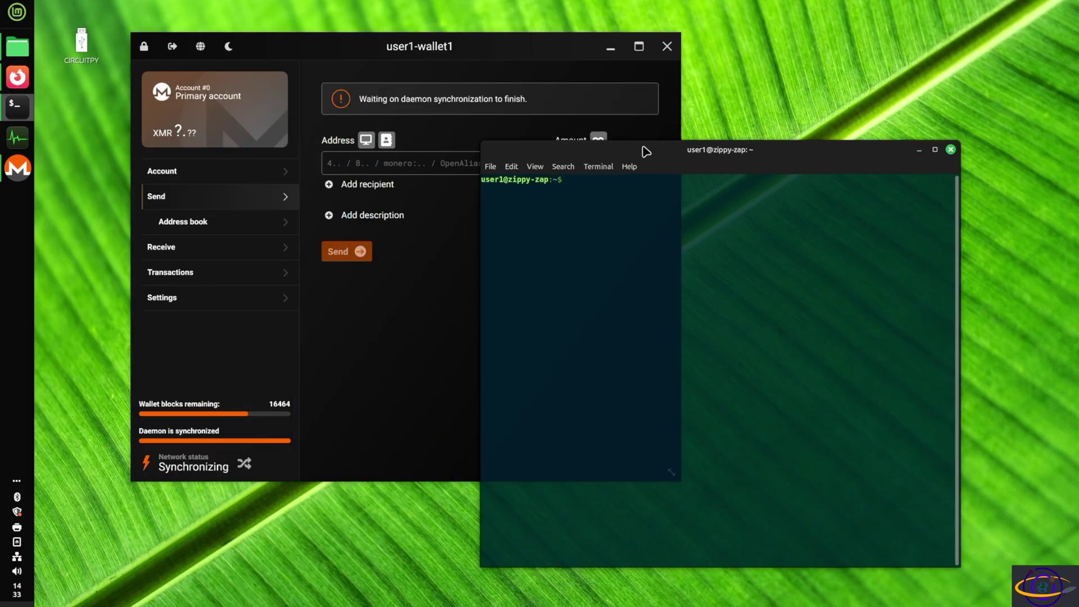
List the monero-gui-v0.18.4.0 folder, then list the home folder with ls -ltrh.
type("cd monero-gui-v0.18.4.0/")
key("Return")
type("ls")
key("Return")
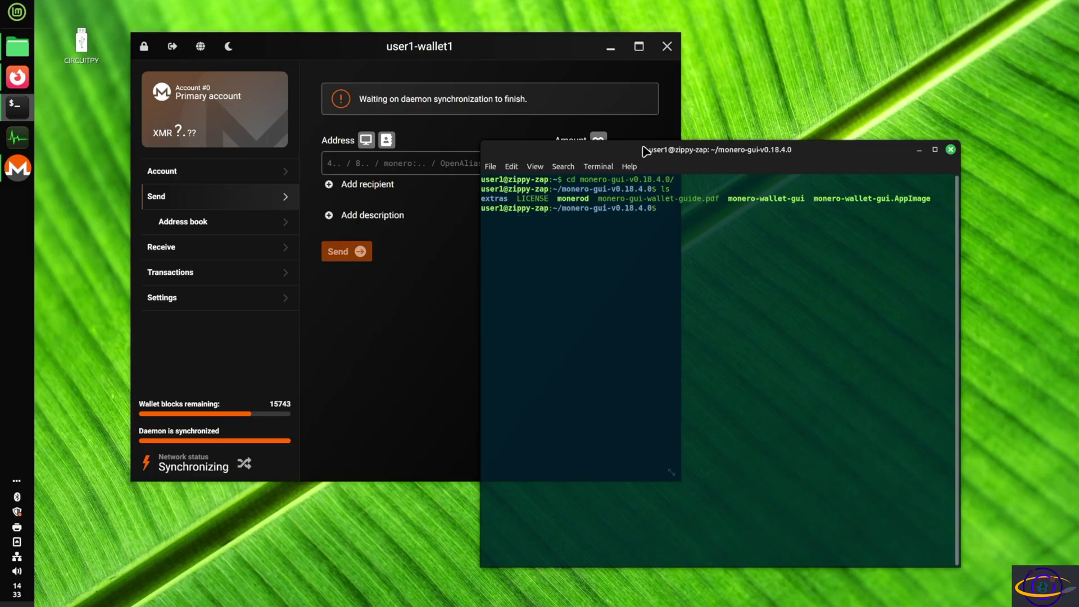
type("cd ..")
key("Return")
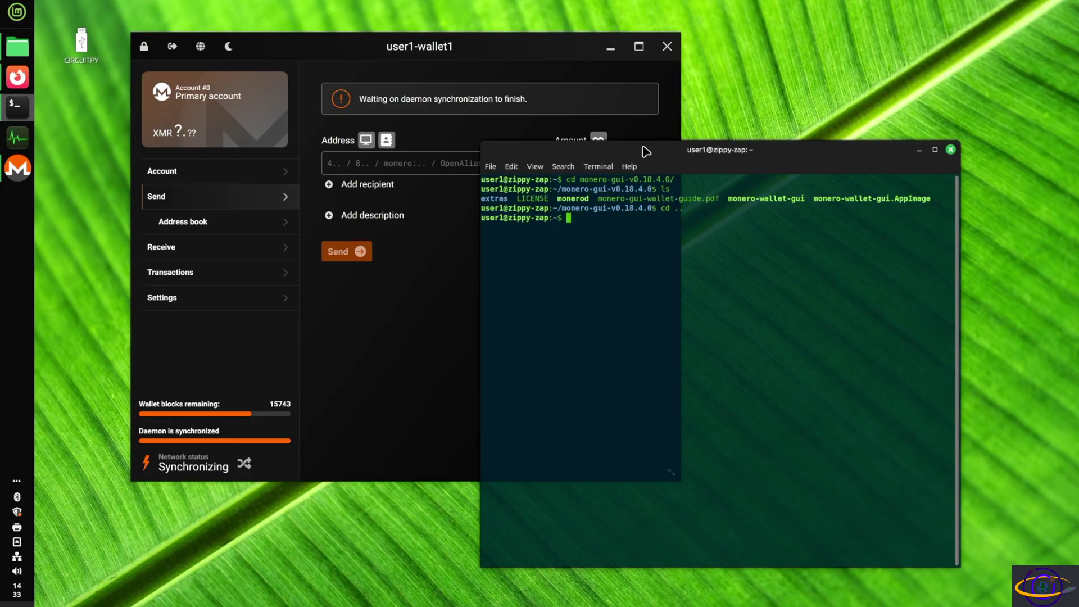
type("ls -ltrh")
key("Return")
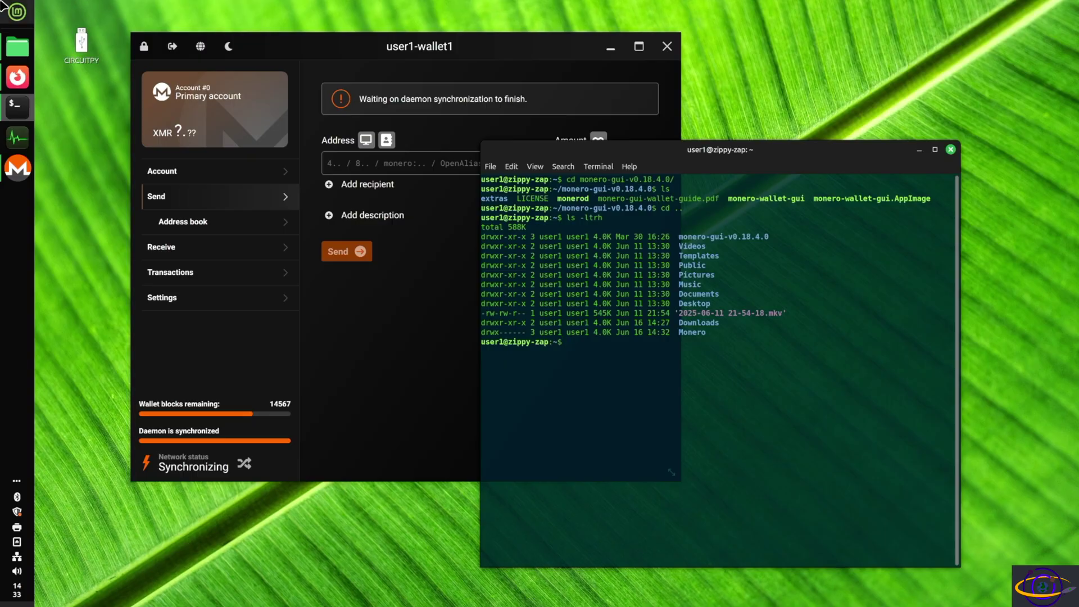
Switch to the Monero GUI window through the application menu search.
left_click(3, 5)
type("mon")
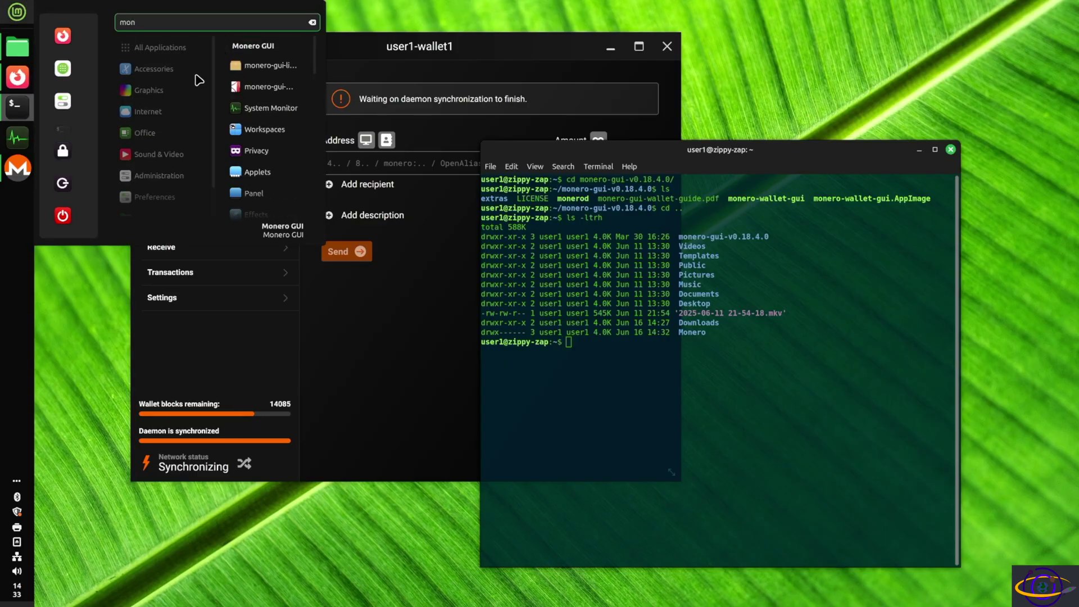
left_click(265, 49)
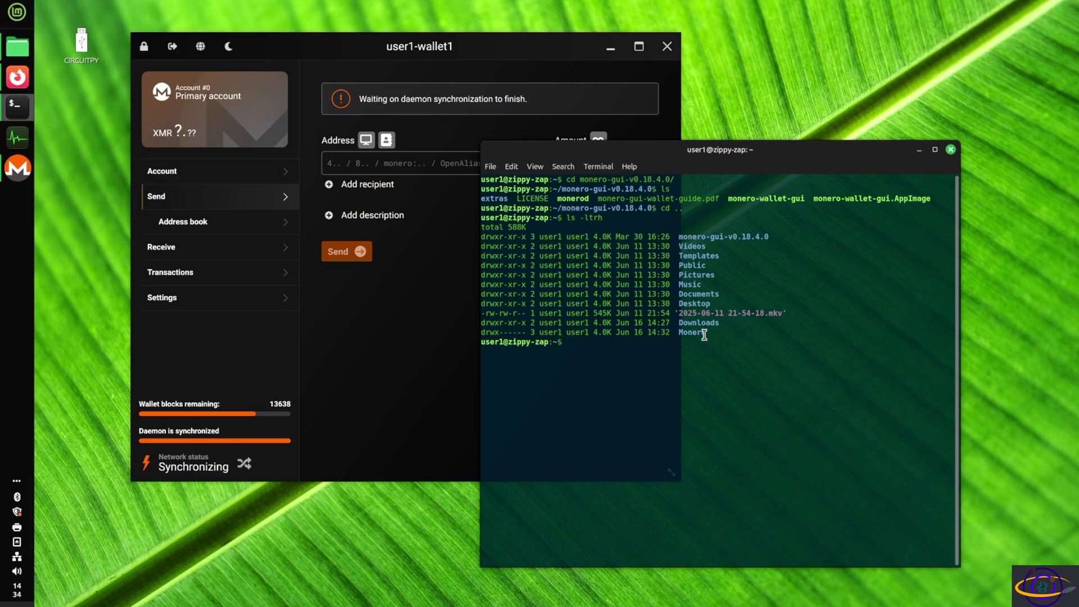
List the contents of the Monero folder and its wallets subfolder.
type("ls Mon")
key("Tab")
key("Return")
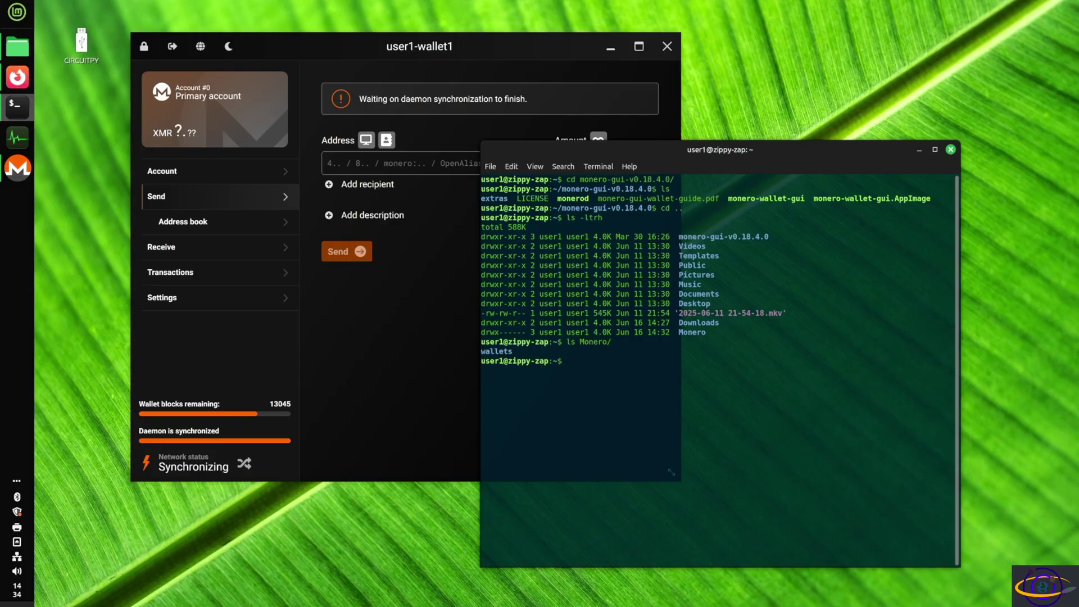
type("ls Monero/wallets/")
key("Return")
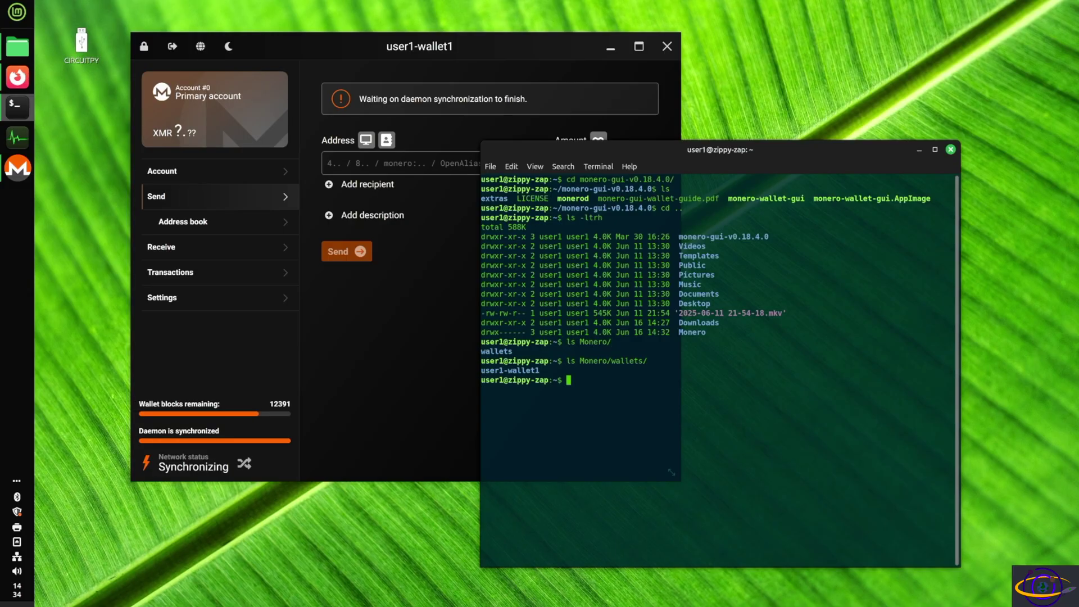
List the user1-wallet1 files, then rerun it with ls -l to show their sizes.
type("ls Monero/wallets/user1-wallet1/")
key("Return")
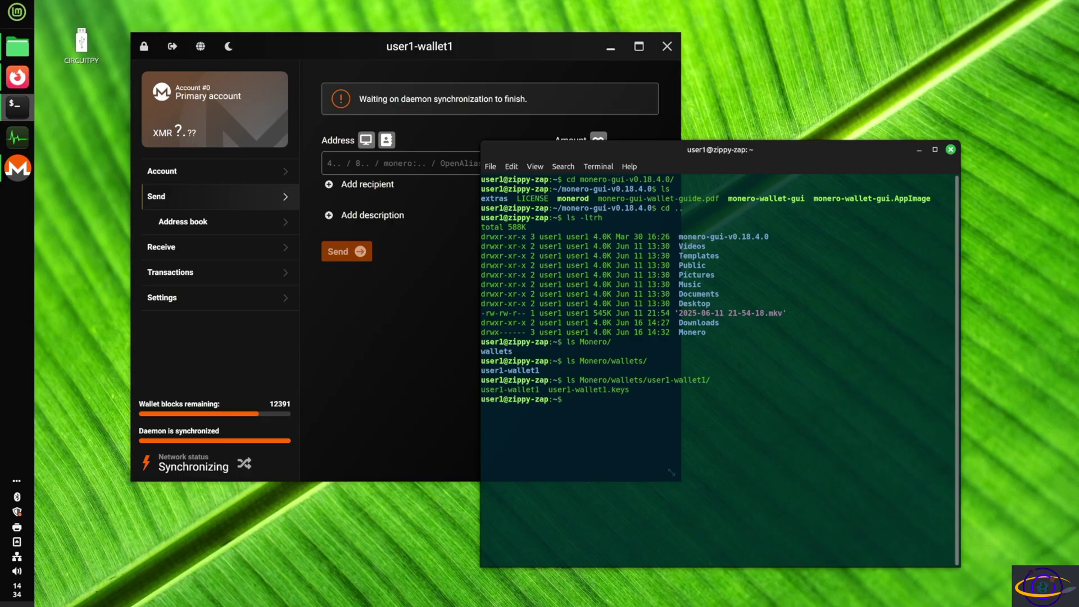
key("Up")
key("Home")
key("Right")
key("Right")
type("-l")
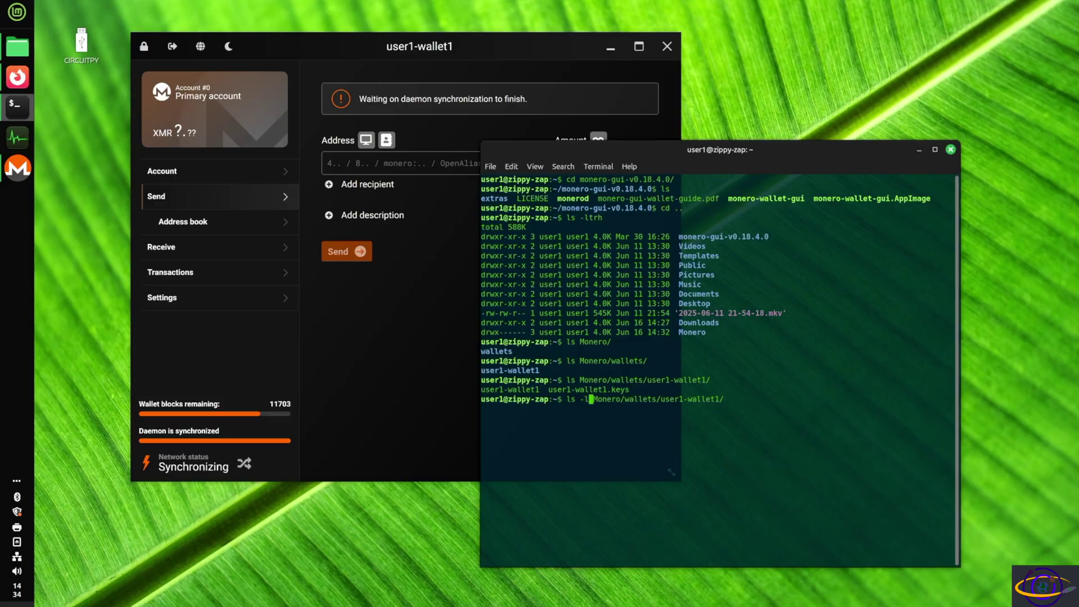
key("Return")
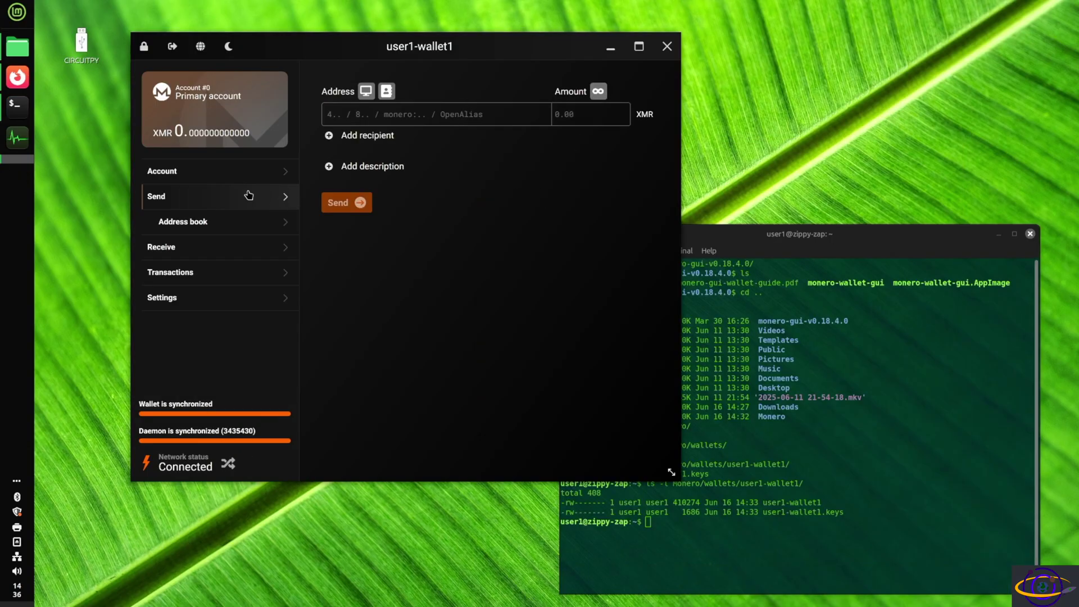
Show the Account page with the 0.000000000000 XMR balance and #0 Primary account.
left_click(166, 175)
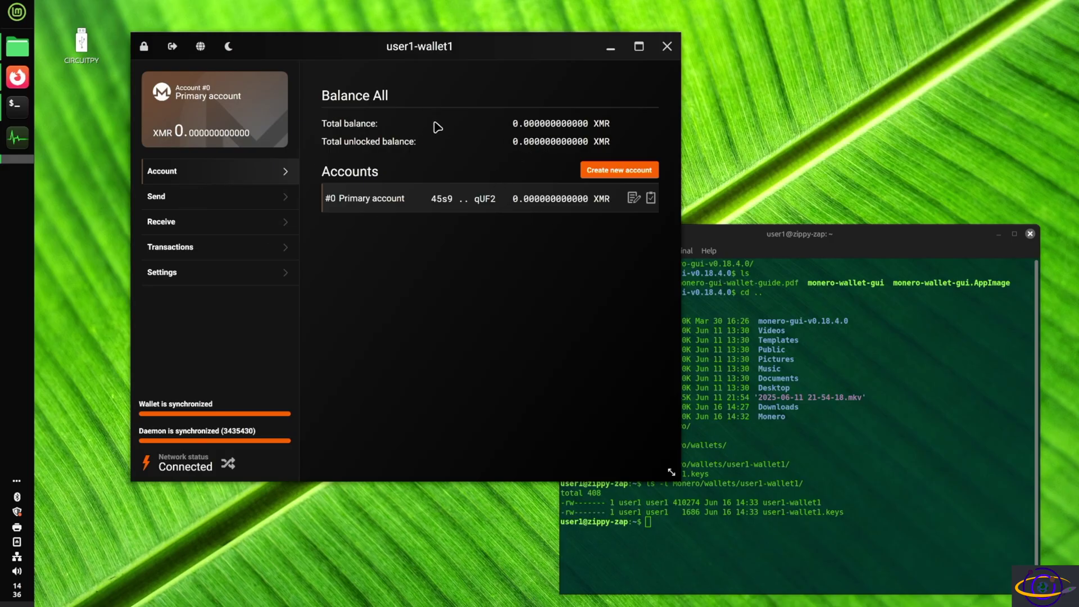
View the Send page and address book, starting then cancelling a new address entry.
left_click(196, 199)
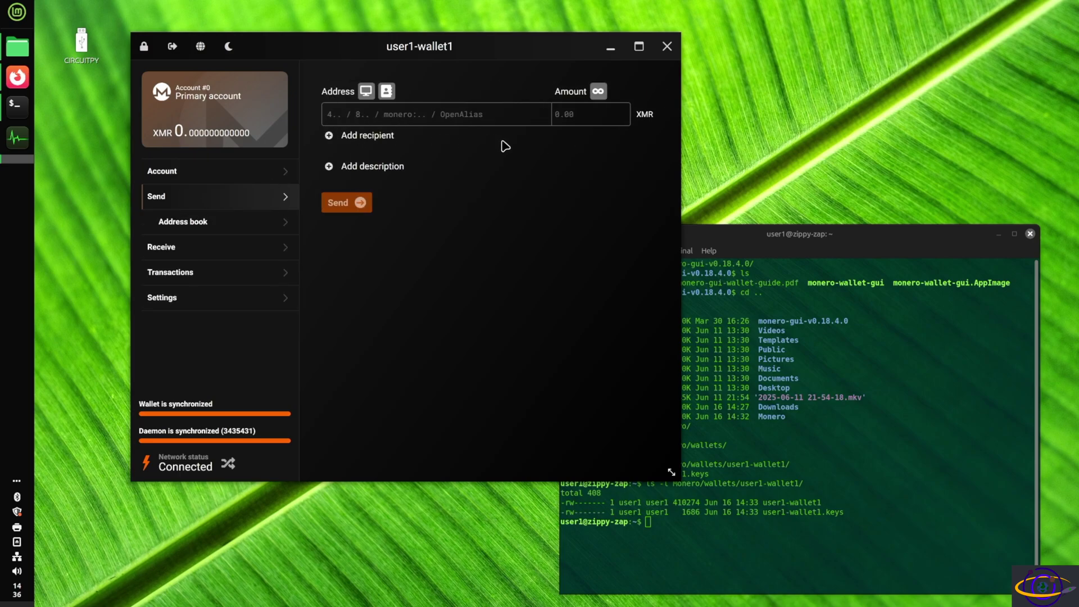
left_click(188, 228)
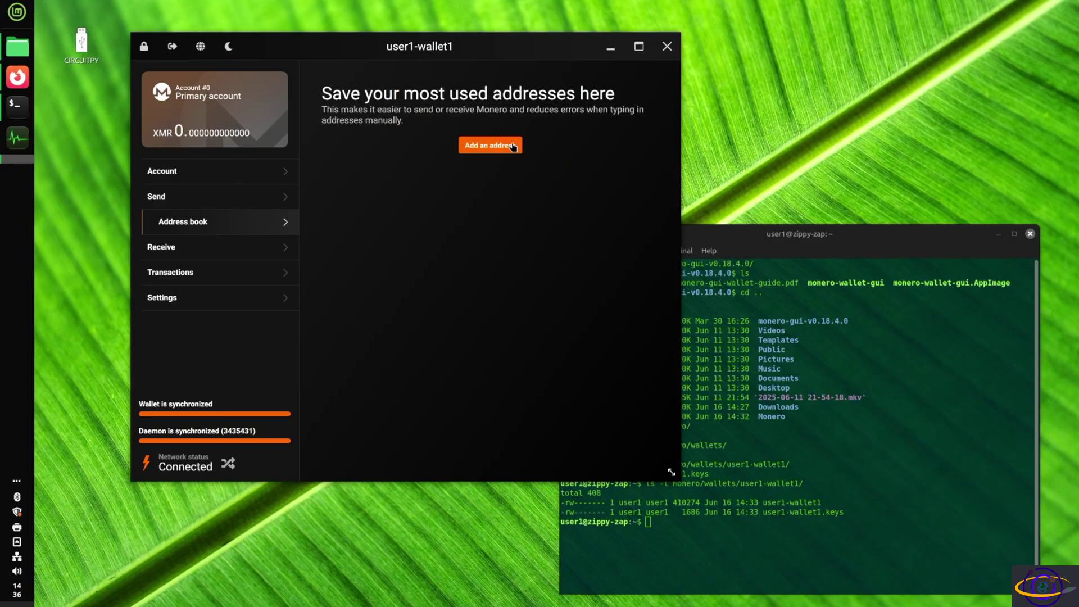
left_click(513, 146)
left_click(611, 228)
View the receiving address, the transaction history, then the wallet Settings.
left_click(206, 247)
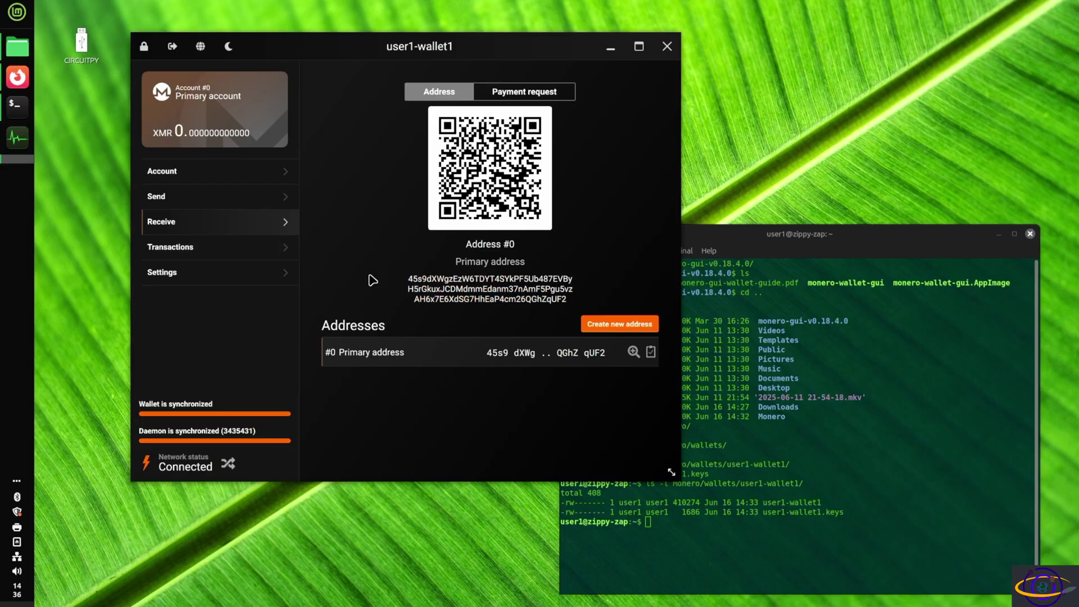
left_click(177, 249)
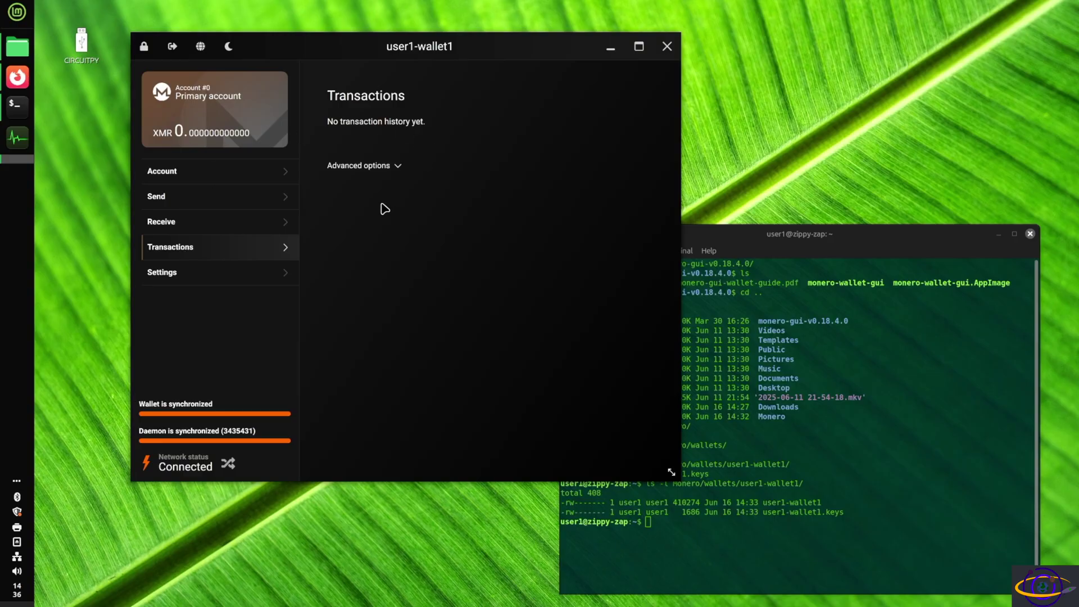
left_click(171, 281)
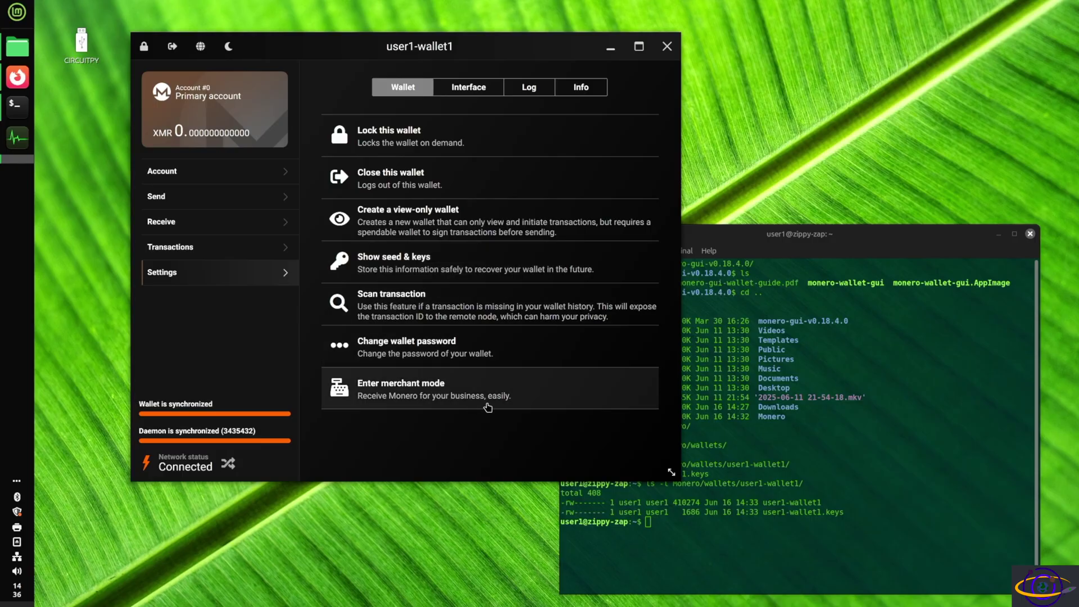
In interface settings, toggle the Light theme on and off, leaving the dark theme.
left_click(480, 89)
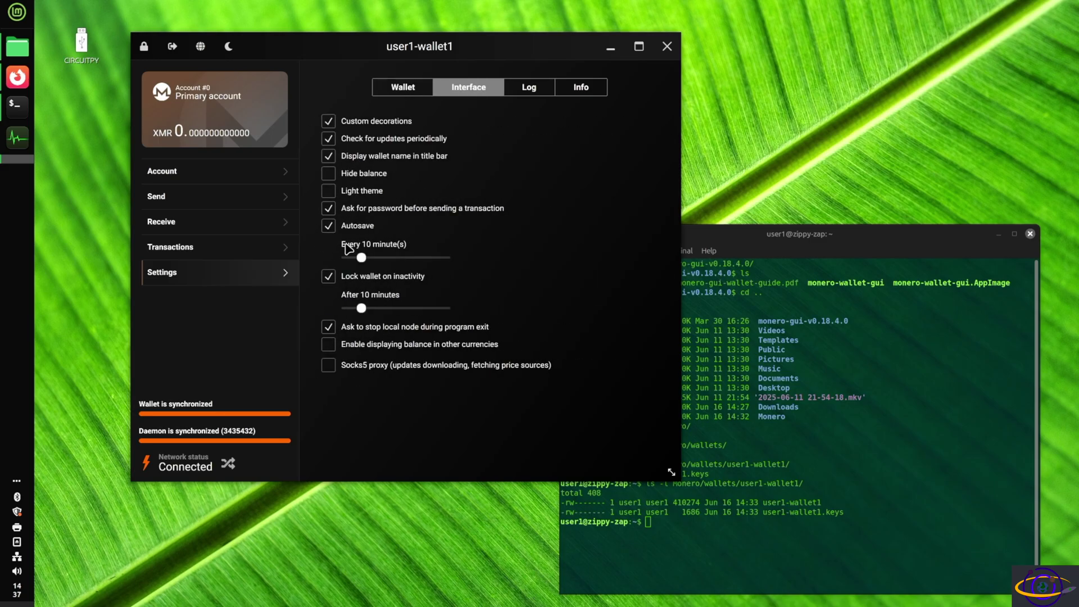
left_click(337, 192)
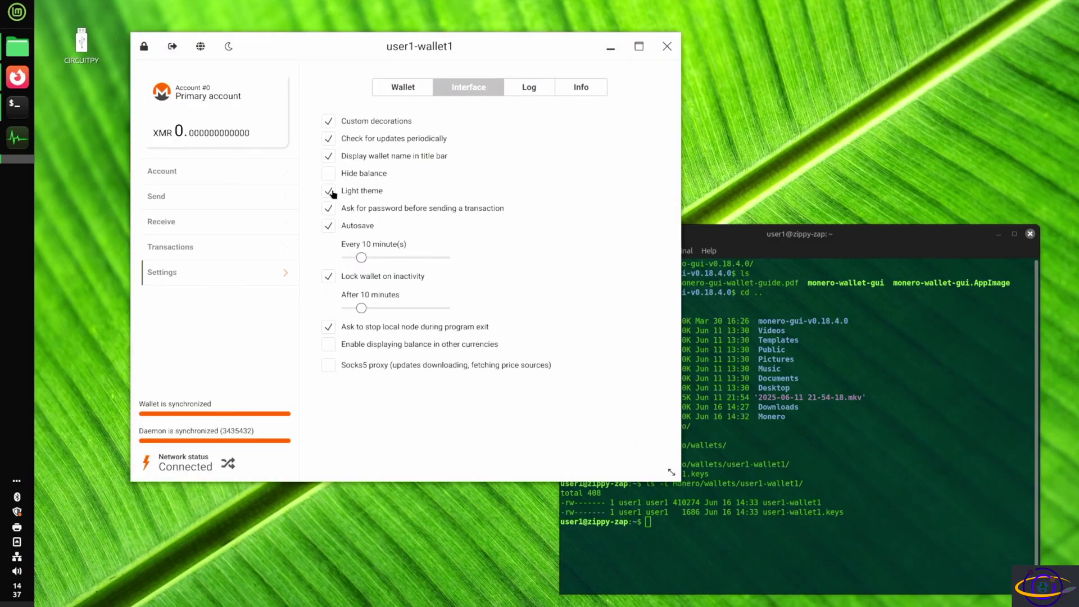
left_click(332, 192)
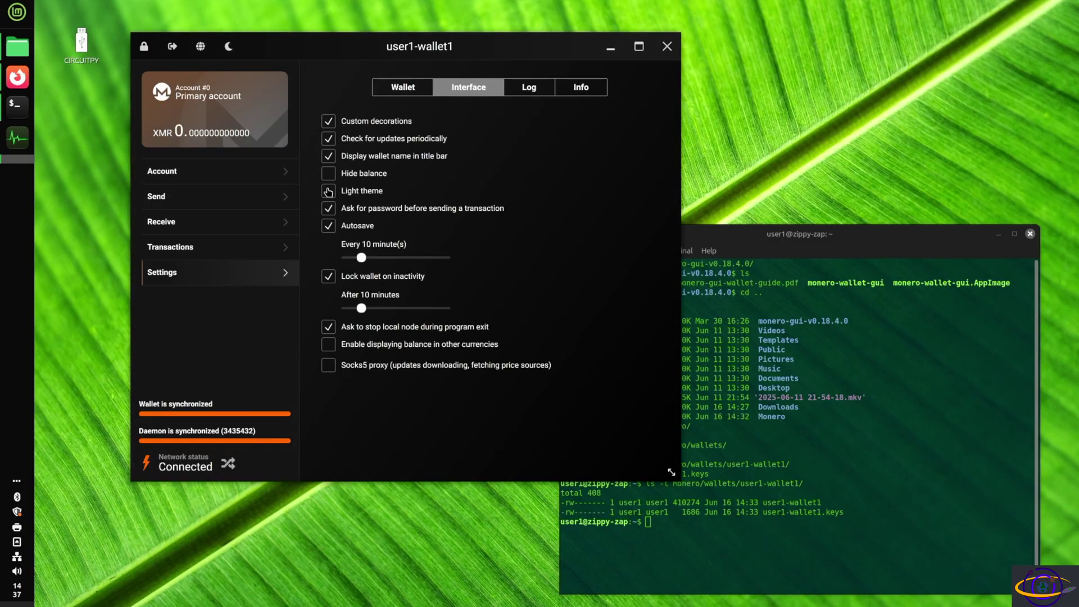
left_click(333, 192)
left_click(334, 192)
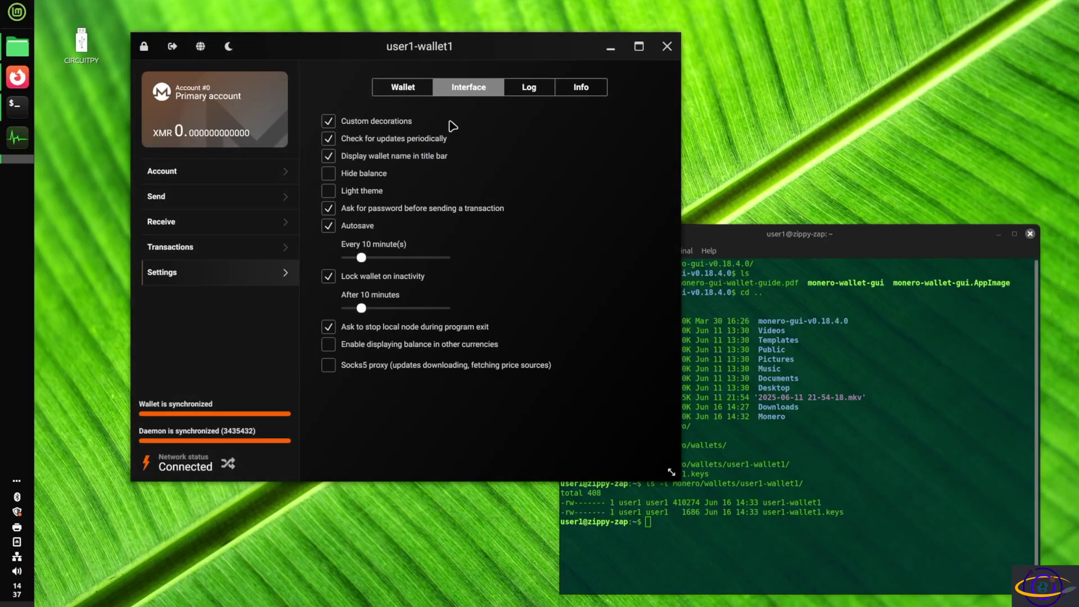
left_click(328, 191)
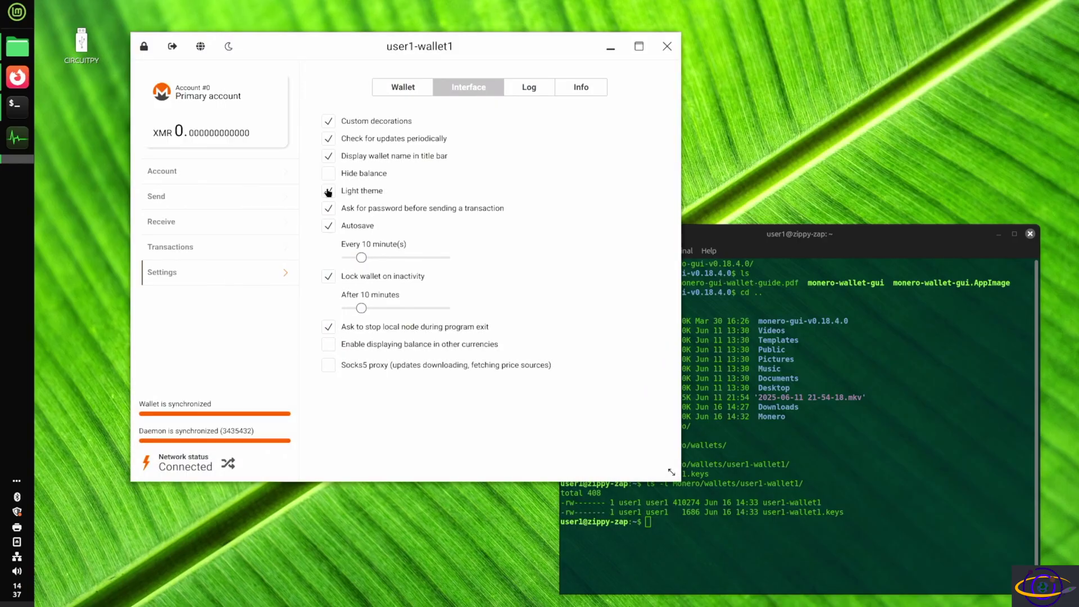
left_click(328, 191)
View the Log, Info and Wallet settings tabs in turn.
left_click(513, 92)
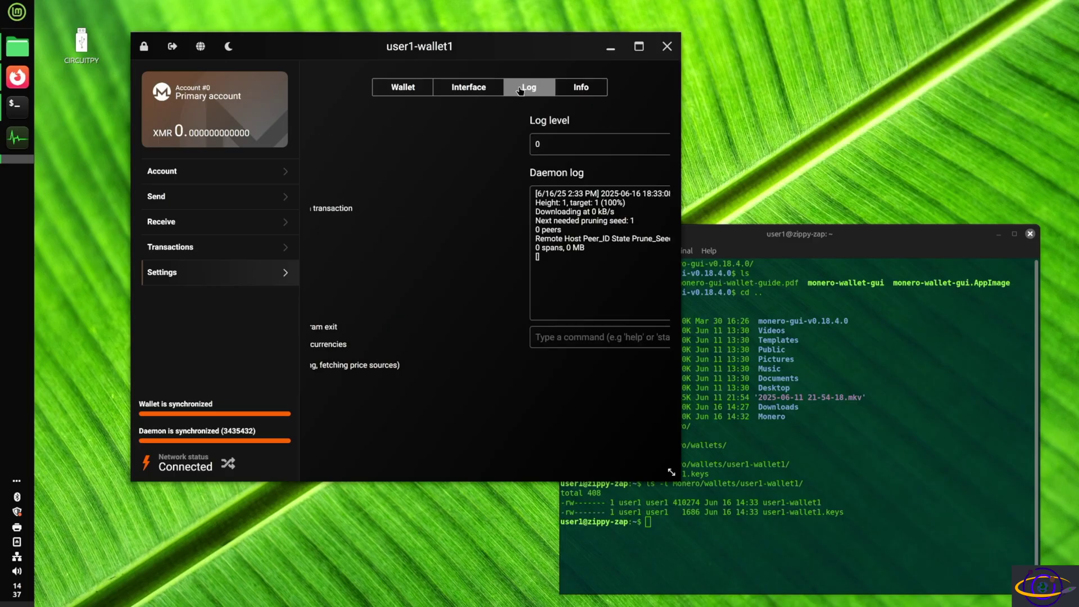
left_click(584, 91)
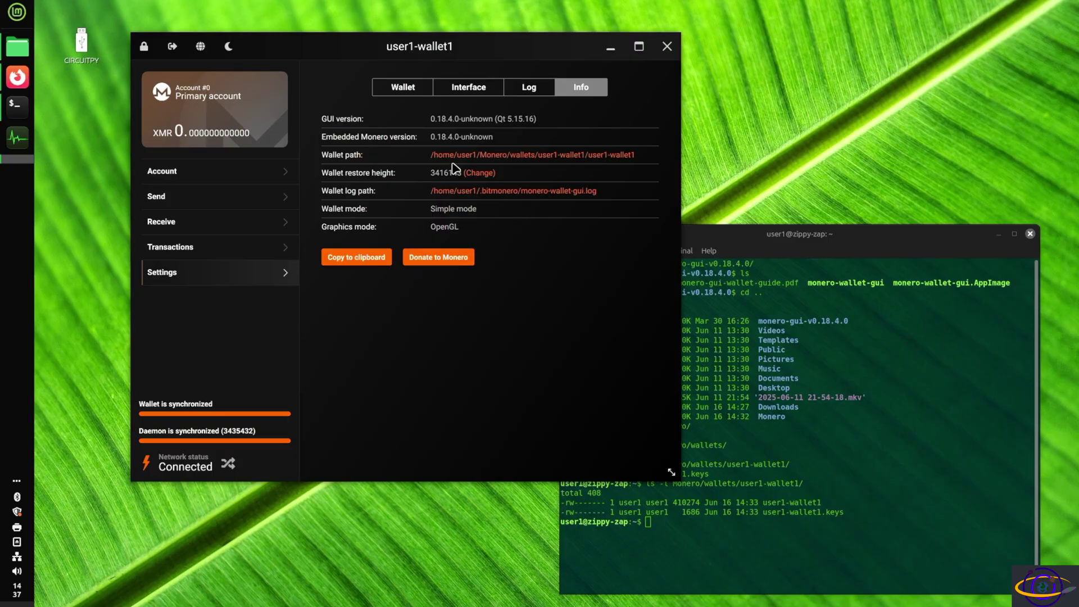
left_click(418, 89)
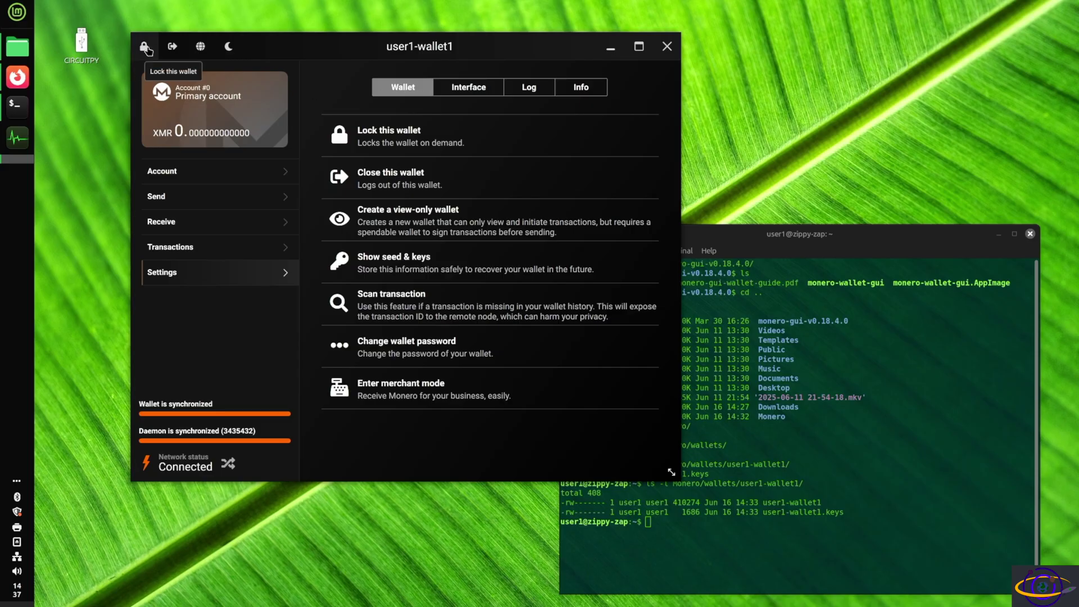
Close the wallet and choose user1-wallet1 to open from file.
left_click(171, 50)
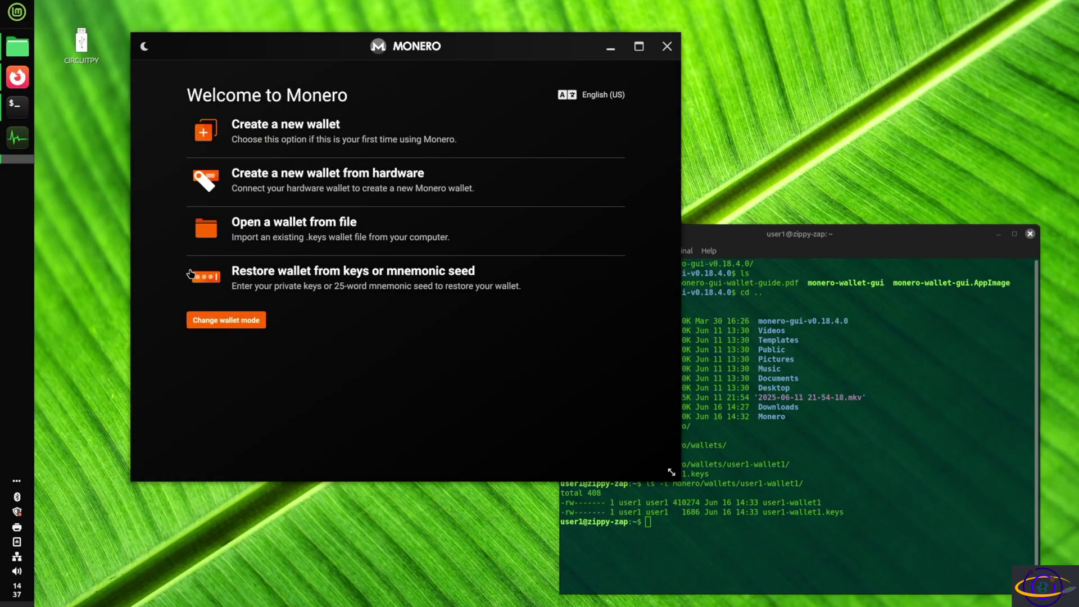
left_click(268, 231)
left_click(242, 147)
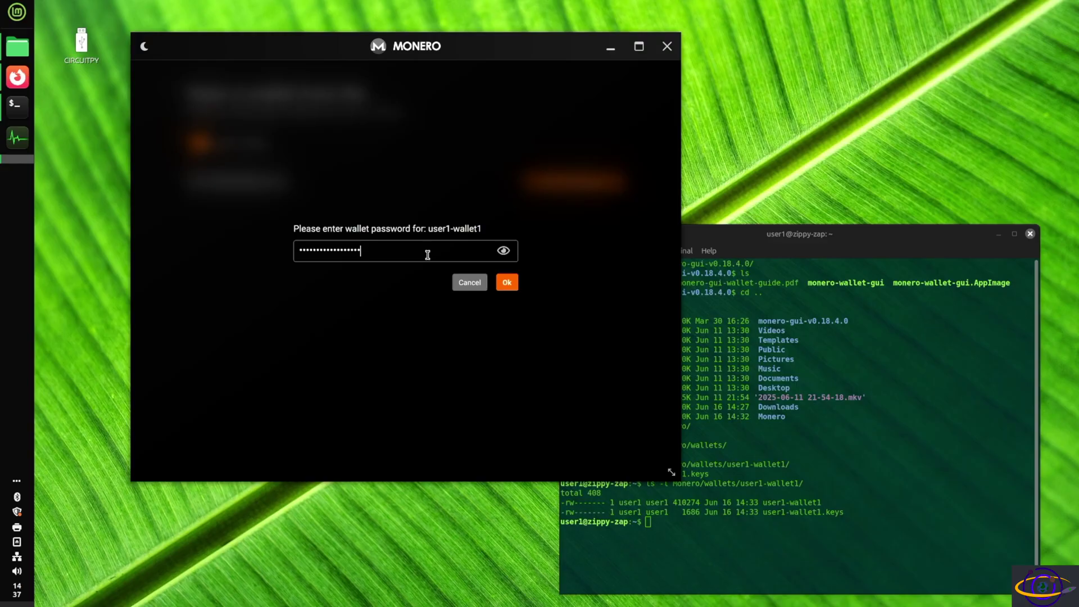
Enter the wallet password to unlock user1-wallet1 and return to its version info.
key("ctrl+a")
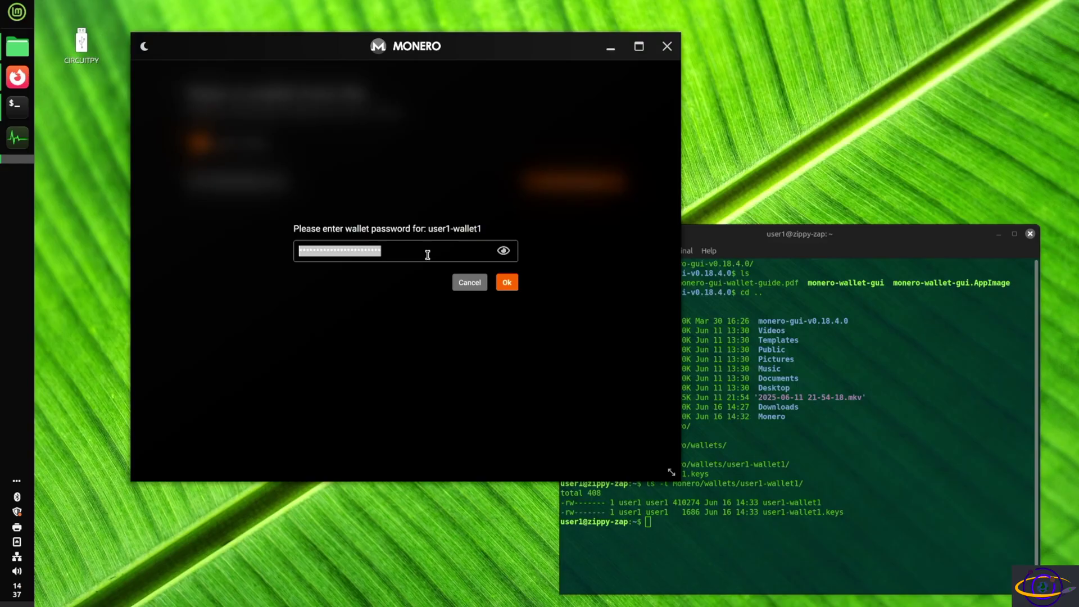
type("p")
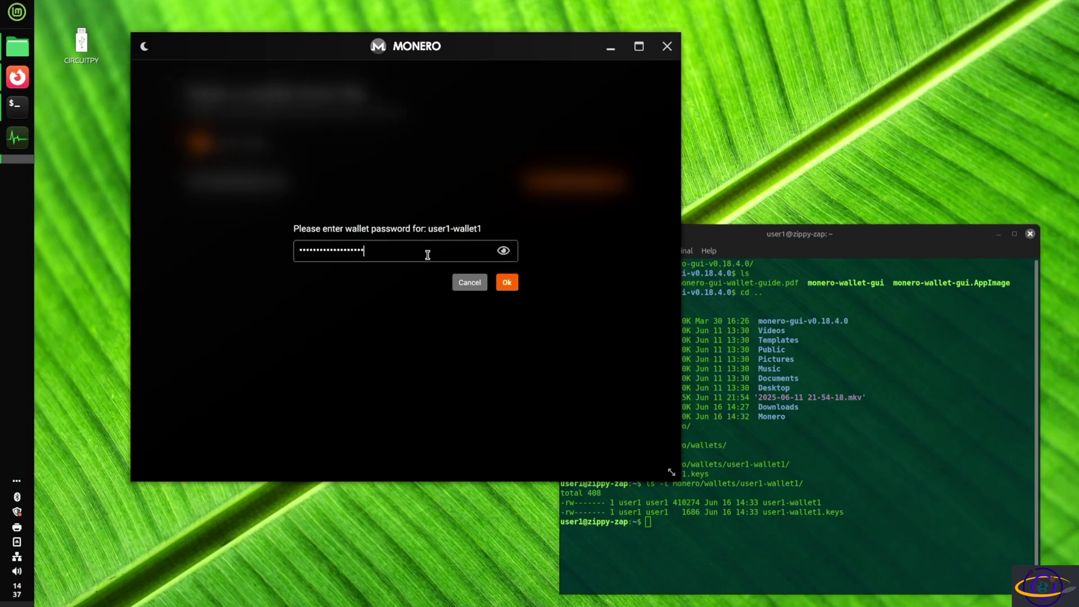
type("****")
key("Return")
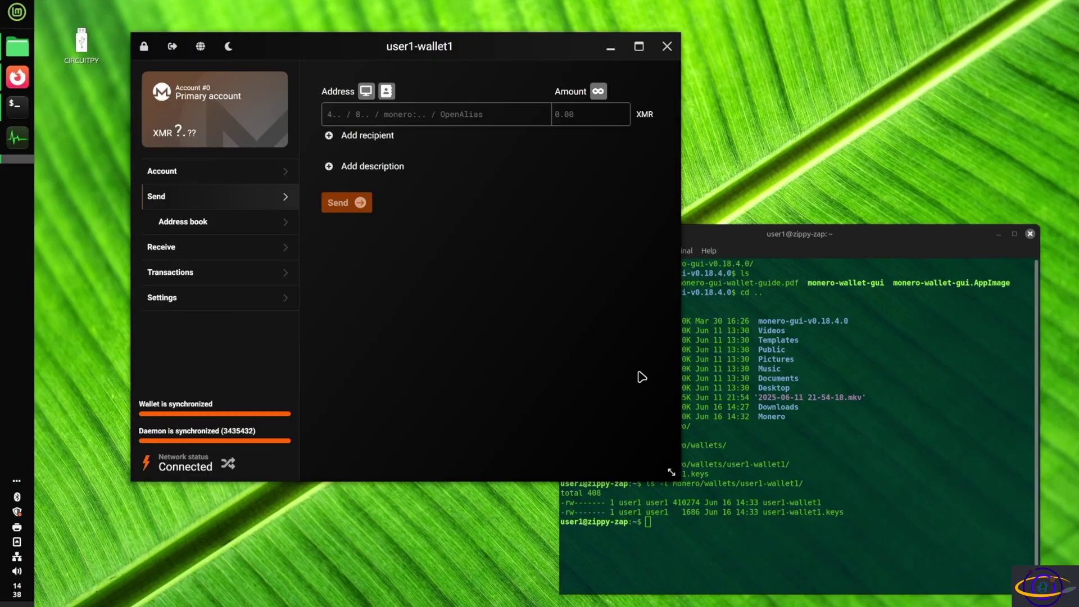
key("alt+e")
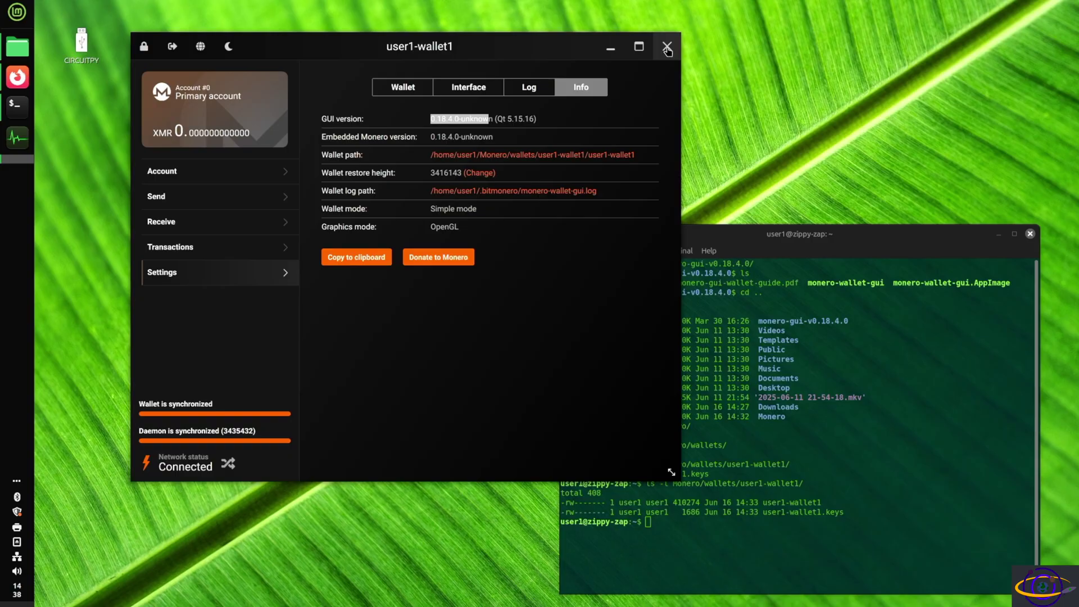
Quit the Monero GUI and list the home directory in the terminal.
left_click(667, 50)
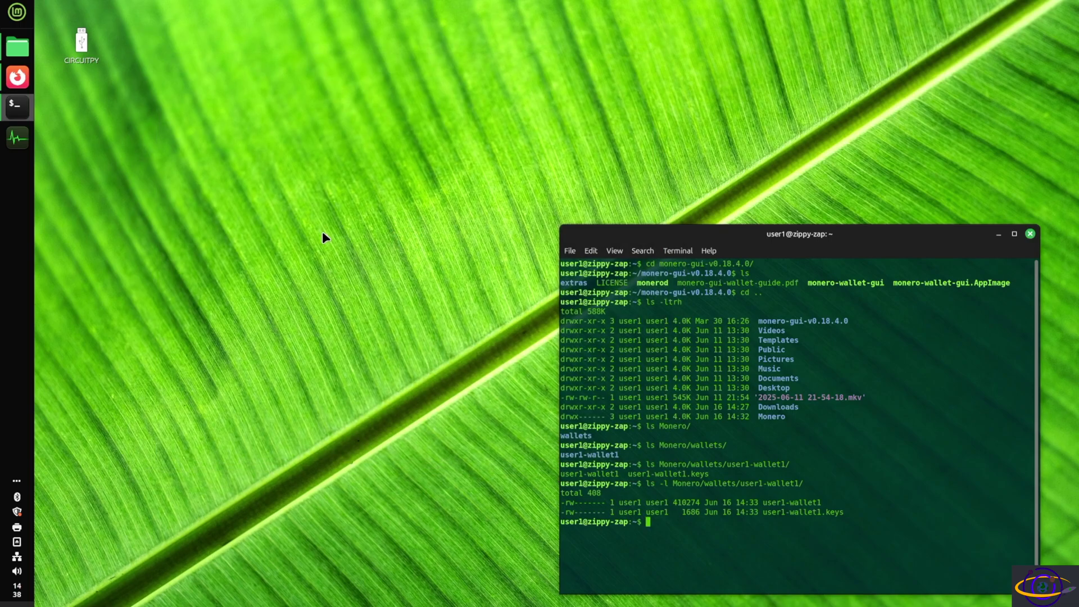
mouse_move(22, 51)
type("ls")
key("Return")
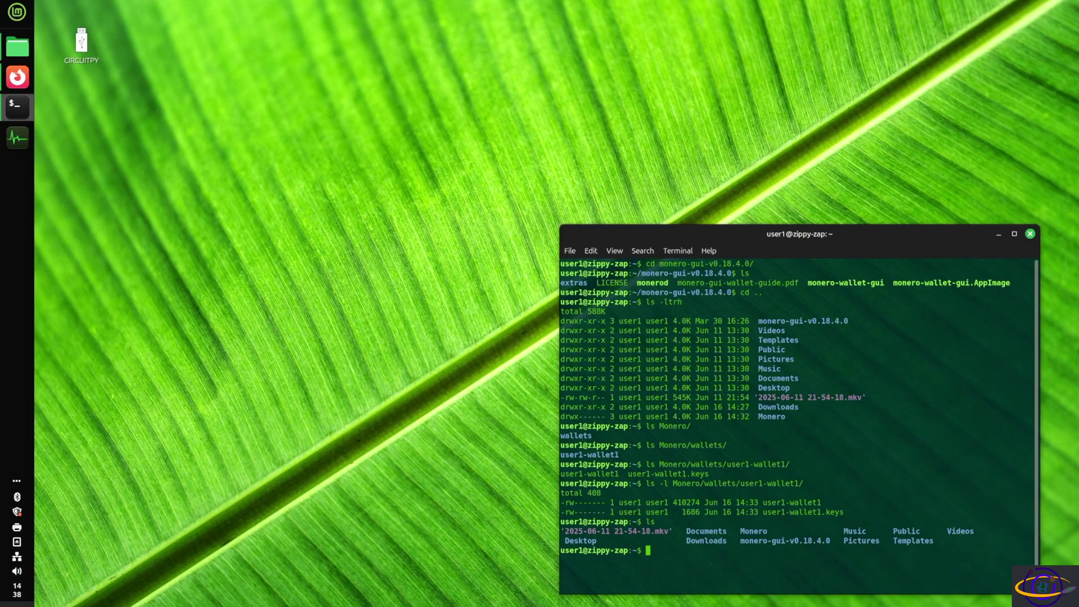
Delete Monero/ and monero-gui-v0.18.4.0/ with rm -rf, then list home to confirm.
type("rm -rf Monero/")
key("Return")
type("rm -rf mon")
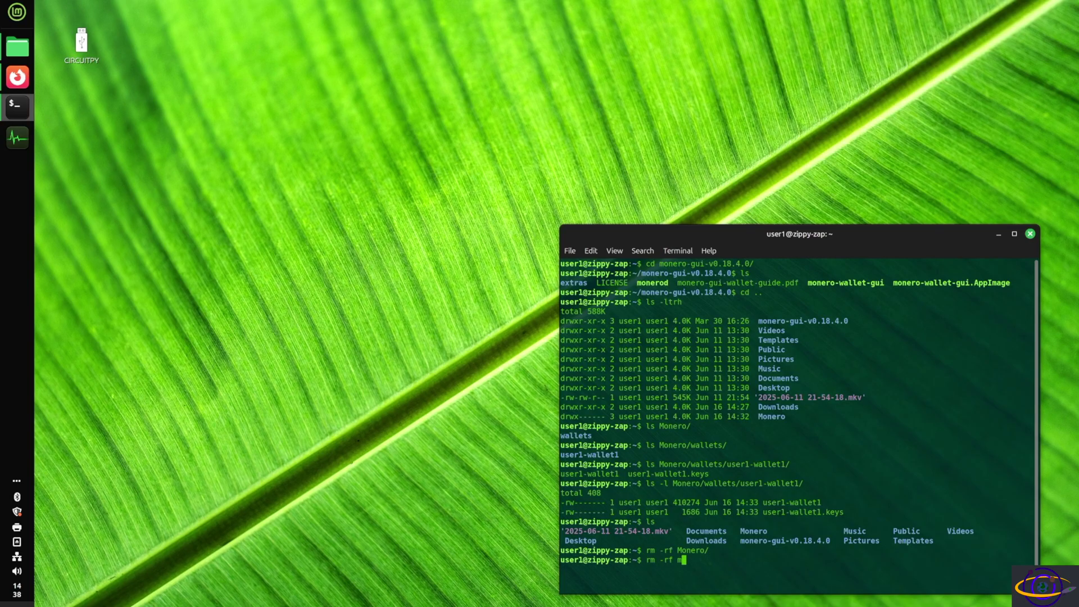
key("Tab")
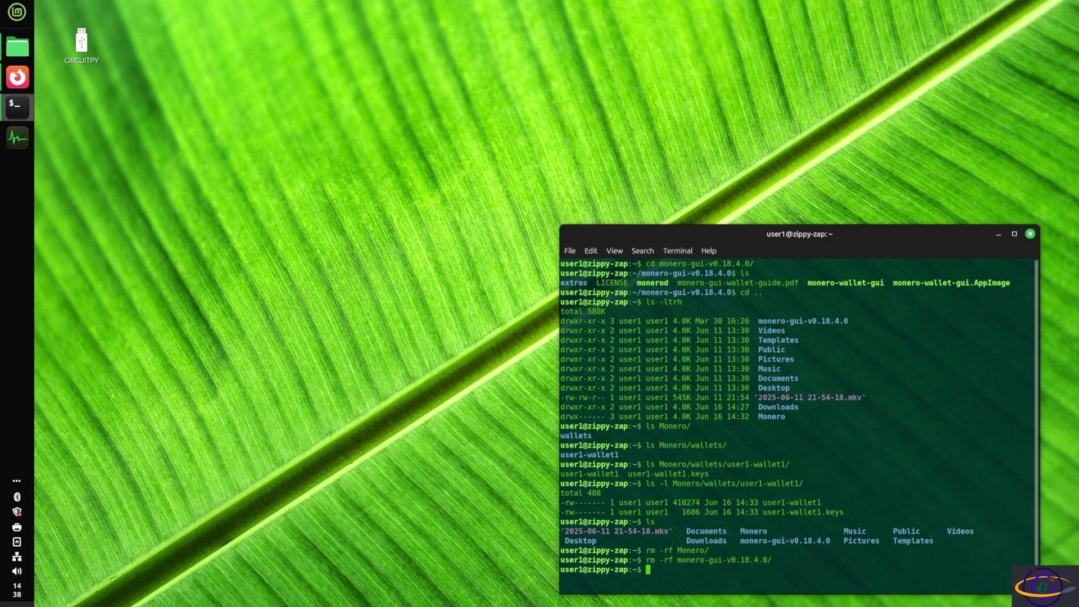
type("ls")
key("Return")
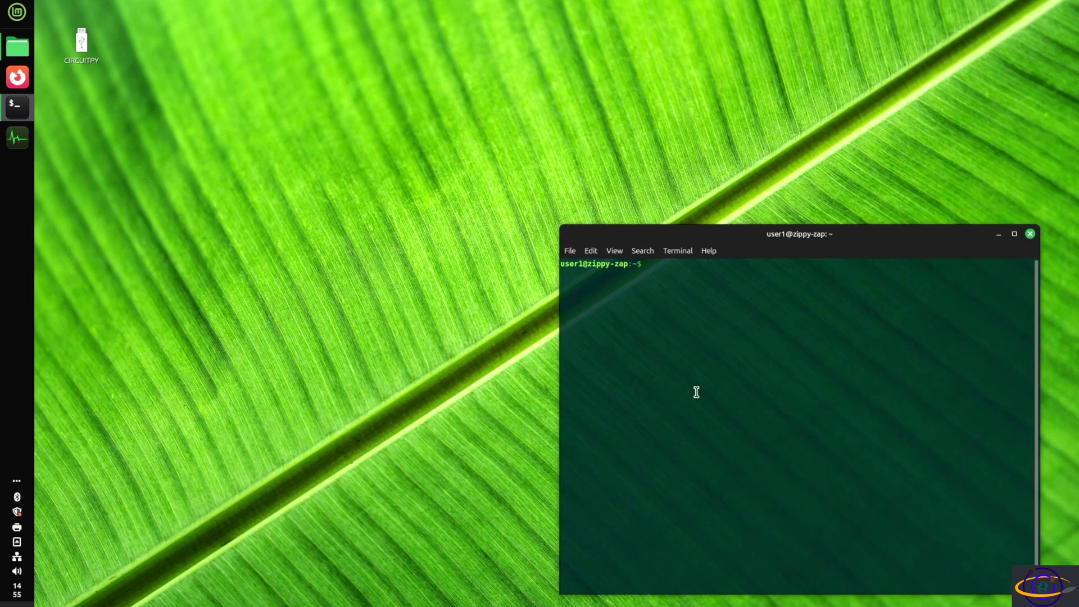
List home with ls -lthr, inspect .bitmonero, then delete it with rm -rf.
type("ls -lthr")
key("Return")
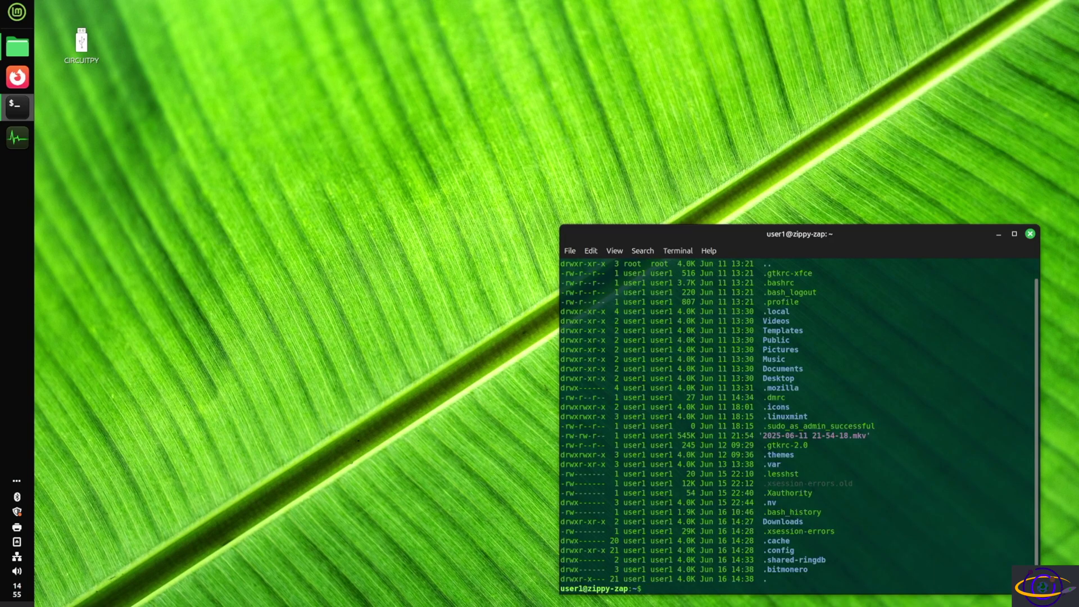
type("ls .bit")
key("Tab")
key("Return")
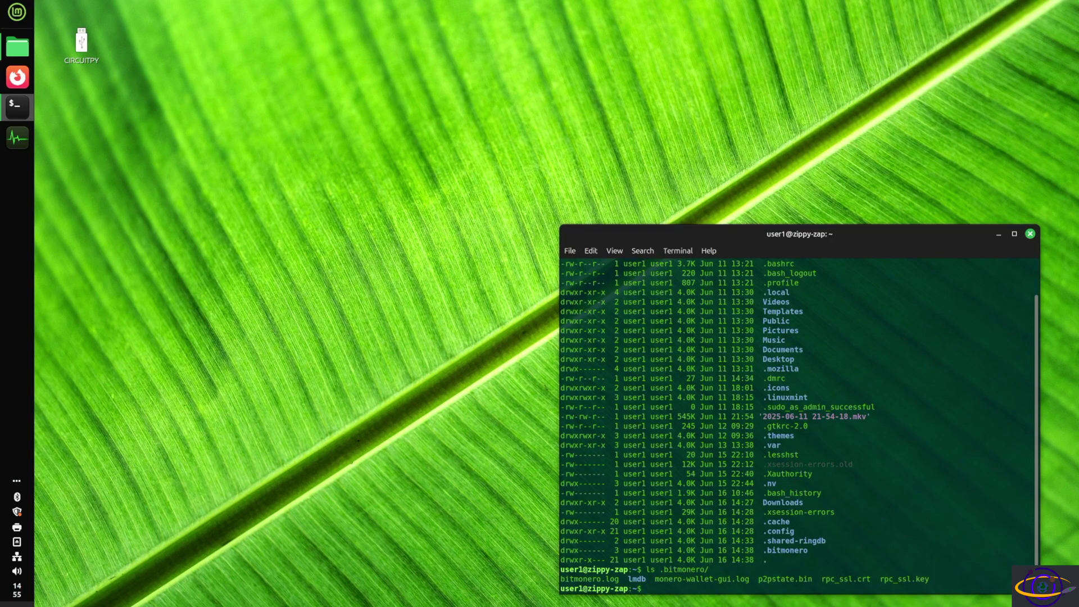
type("rm -rf .bit")
key("Tab")
key("Return")
Confirm no Monero processes run with ps -ef |grep -i monero, then prepare ls -ltrah .config.
type("ps -ef |grep -i monero")
key("Return")
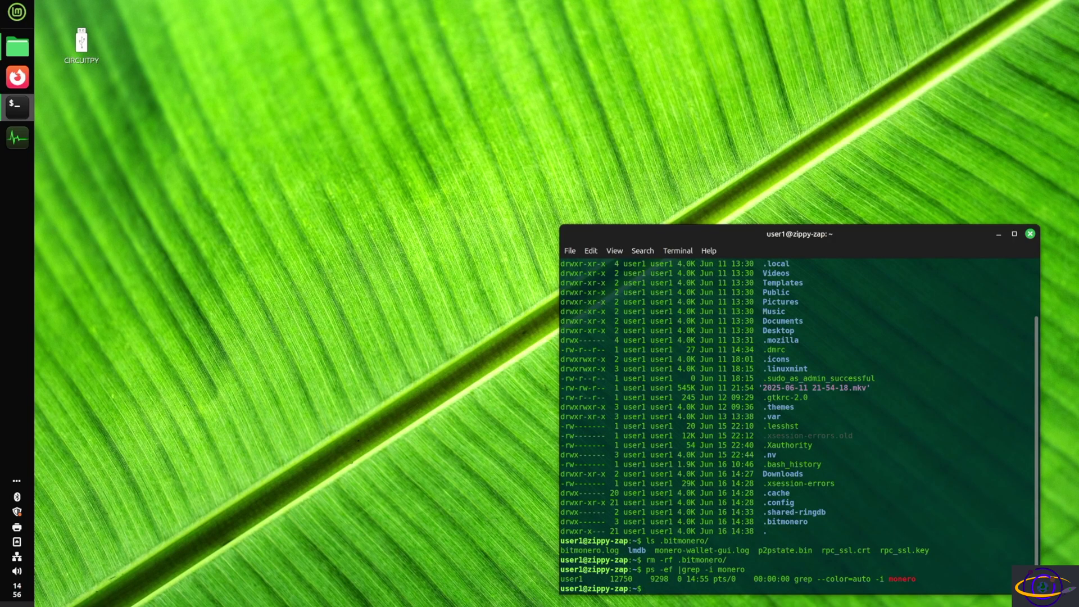
type("ls -ltrah .config")
List the .config folder and the .config/monero-project folder contents.
key("Return")
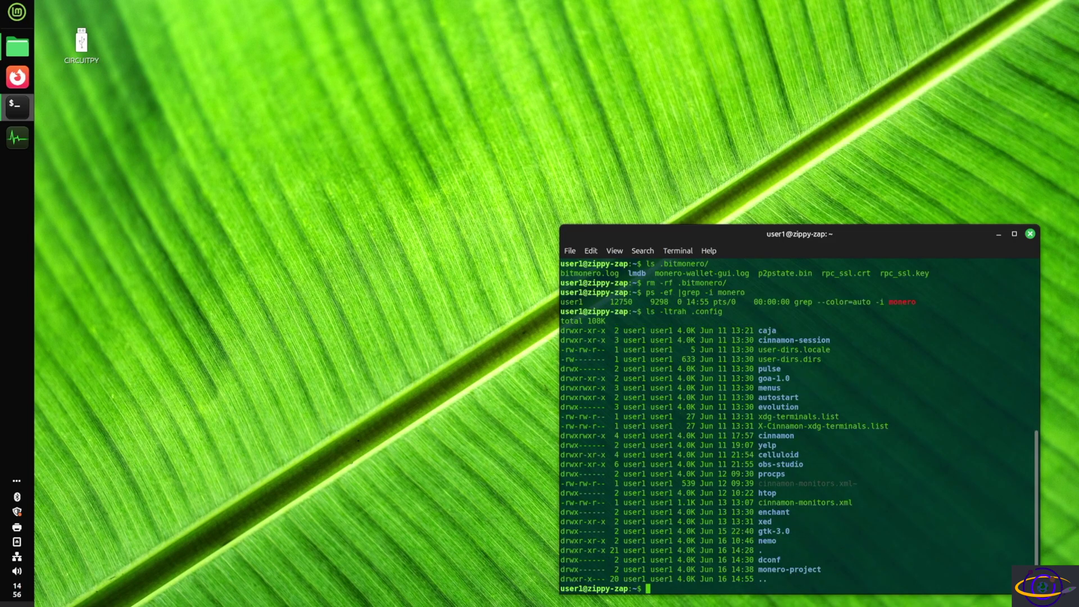
key("Up")
type("/mon")
key("Tab")
key("Return")
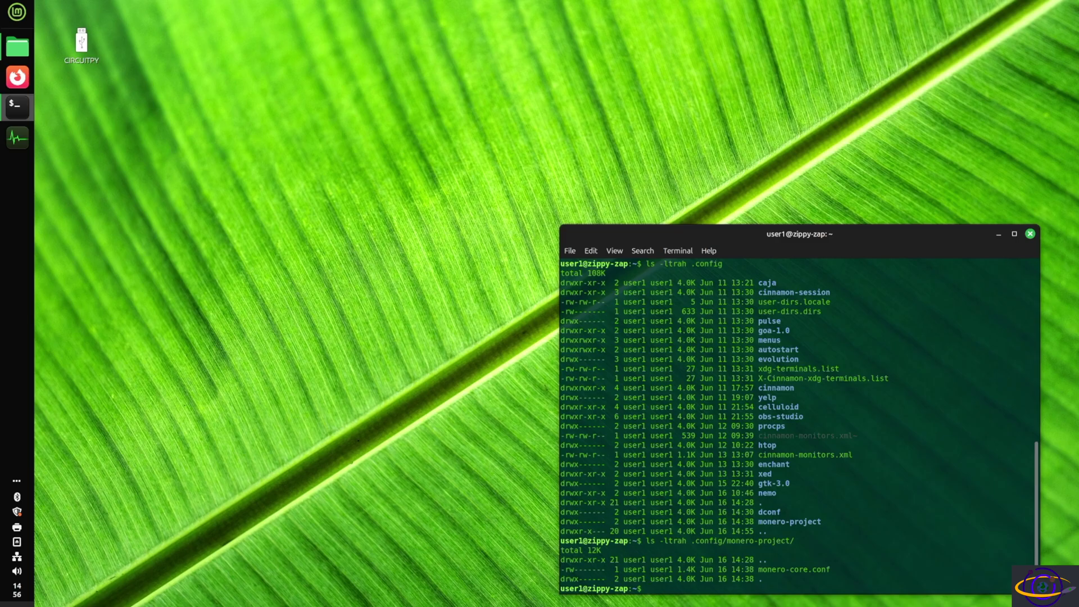
Delete .config/monero-project with rm -rf and confirm with ls .config.
key("Up")
key("Home")
key("Delete")
key("Delete")
key("Delete")
key("Delete")
key("Delete")
key("Delete")
key("Delete")
key("Delete")
key("Delete")
key("Delete")
type("rm -rf")
key("Return")
type("ls .config")
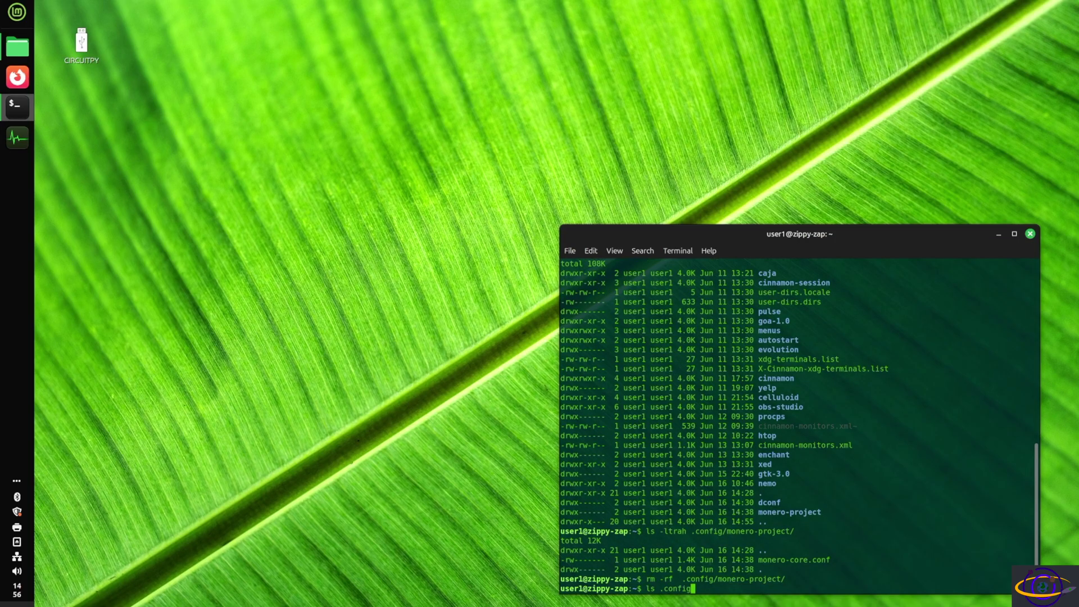
key("Return")
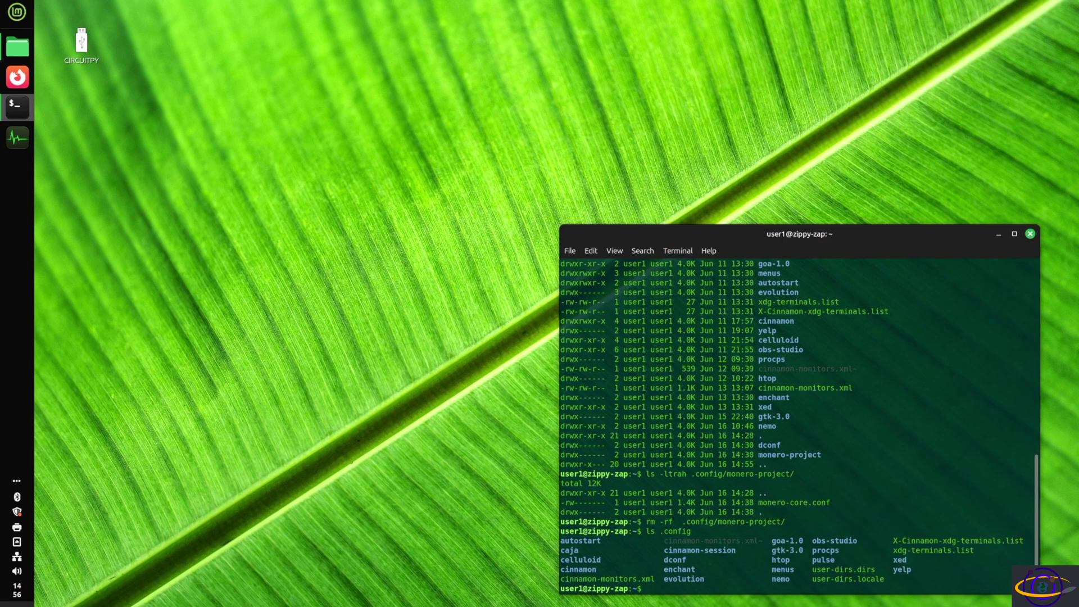
Find leftover monero files, delete the monero-gui.desktop file using its copied path, and clear.
type("find . |grep -i monero")
key("Return")
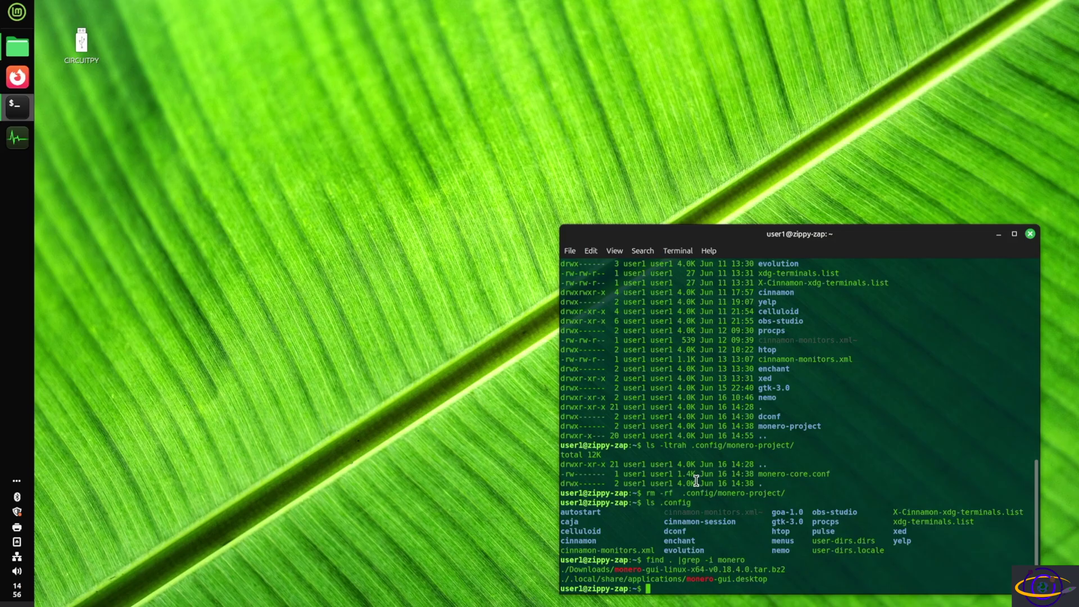
type("rm")
double_click(649, 580)
right_click(650, 580)
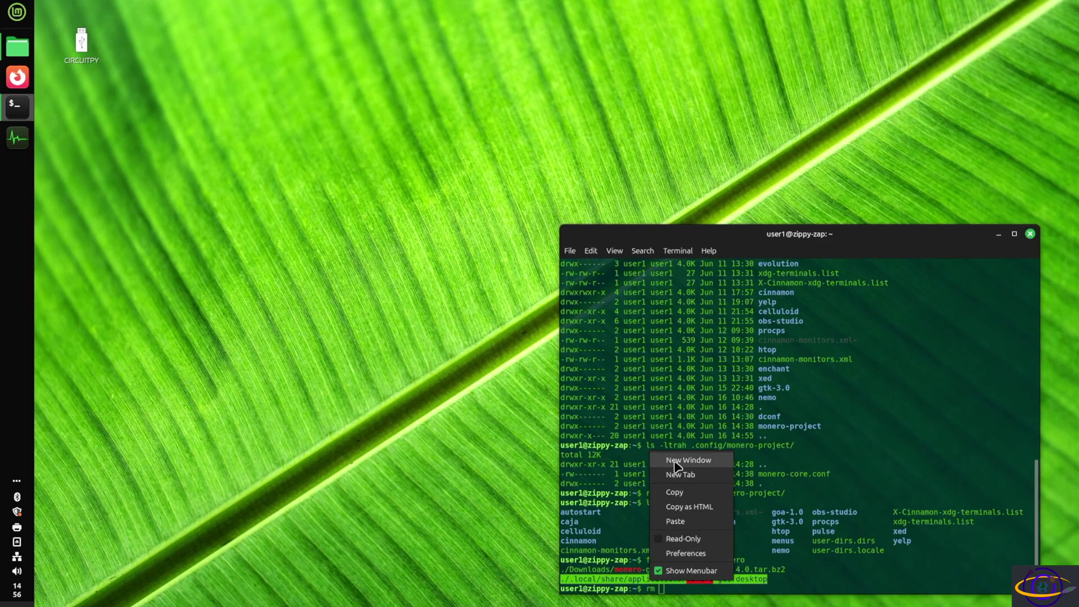
left_click(695, 494)
right_click(760, 468)
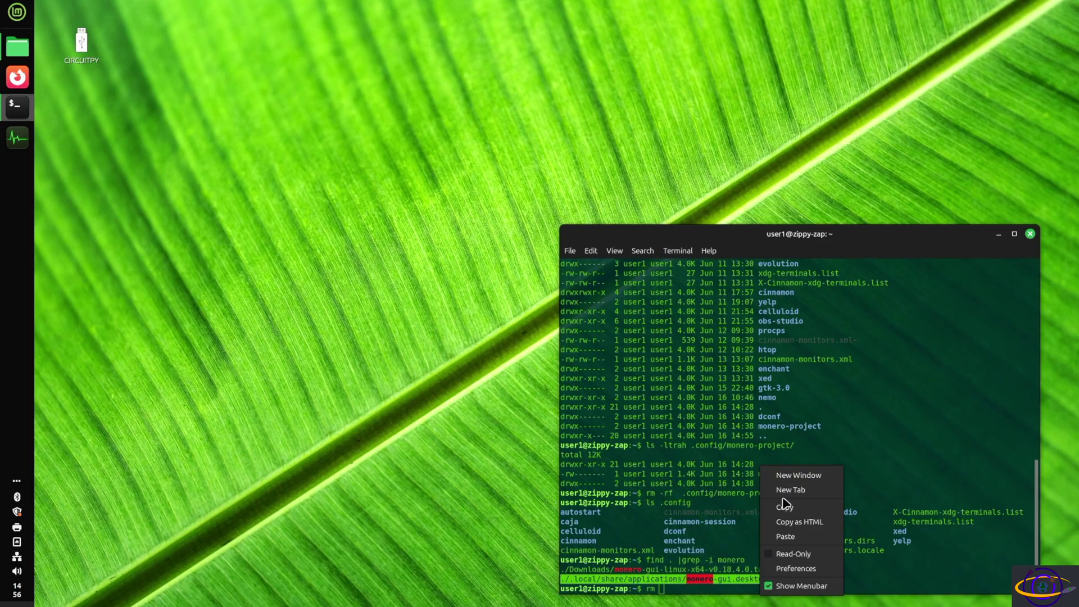
left_click(793, 536)
key("Return")
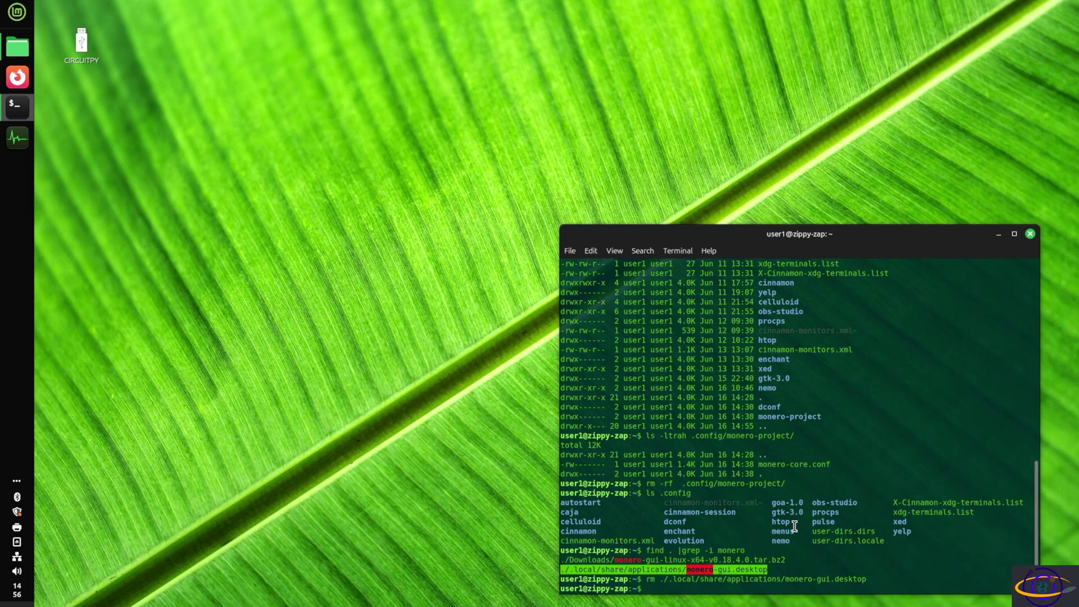
type("clear")
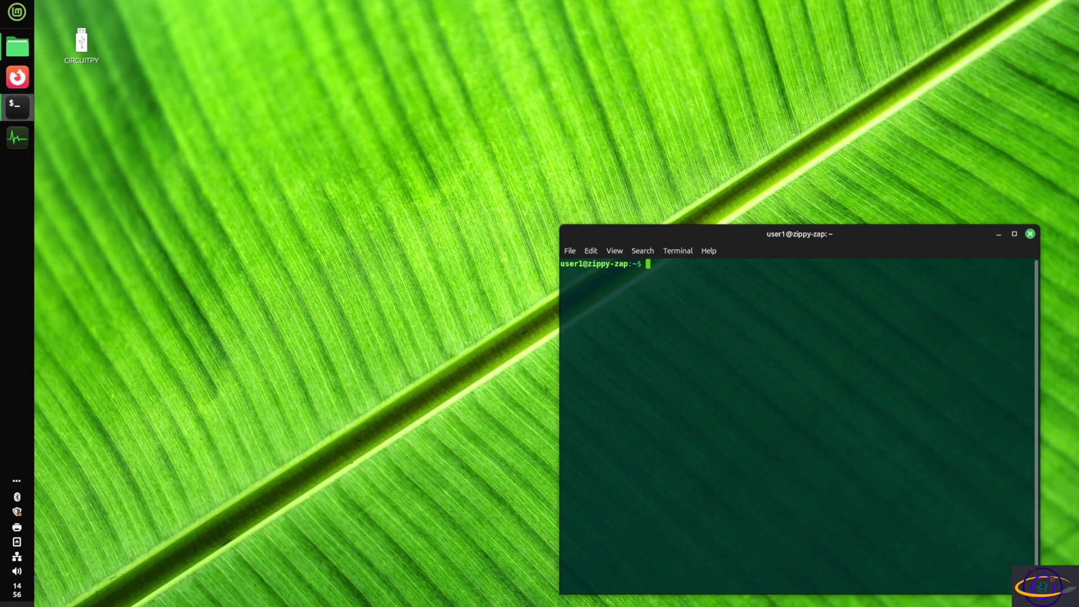